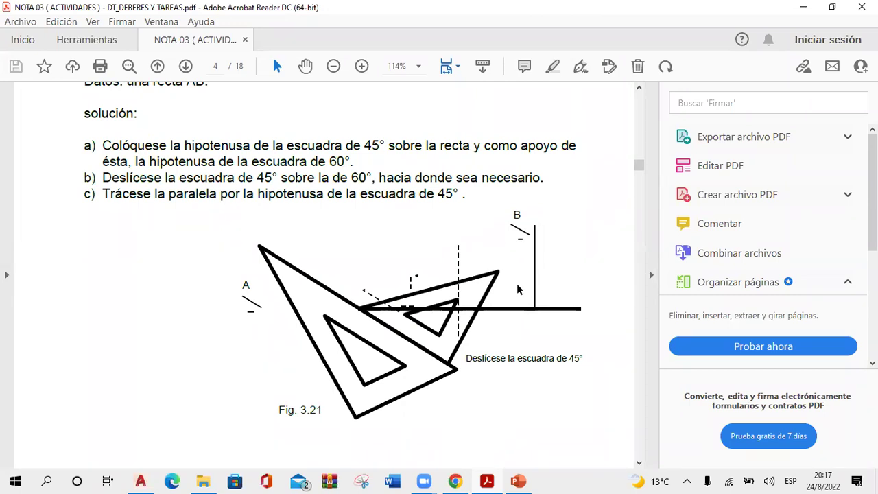
- Review Problema 2 and Problema 3 in the PDF, including their figures and solution steps
scroll(495, 298, down, 1)
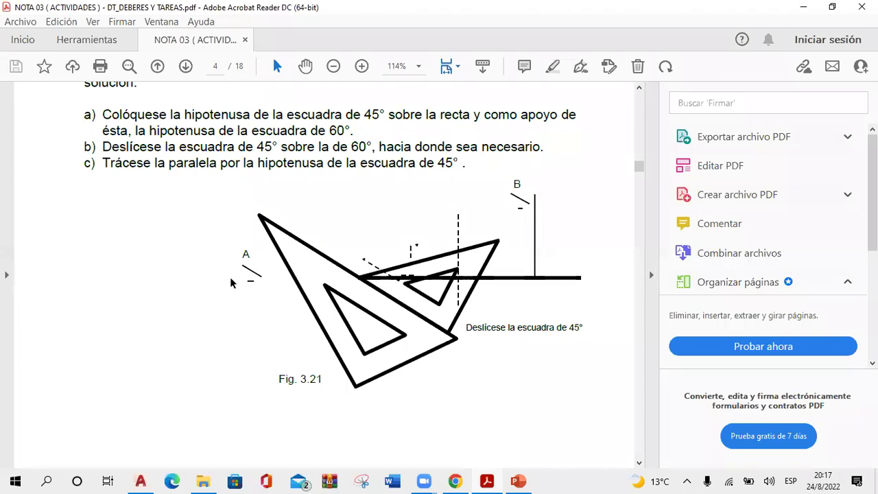
scroll(234, 285, down, 15)
scroll(235, 288, down, 1)
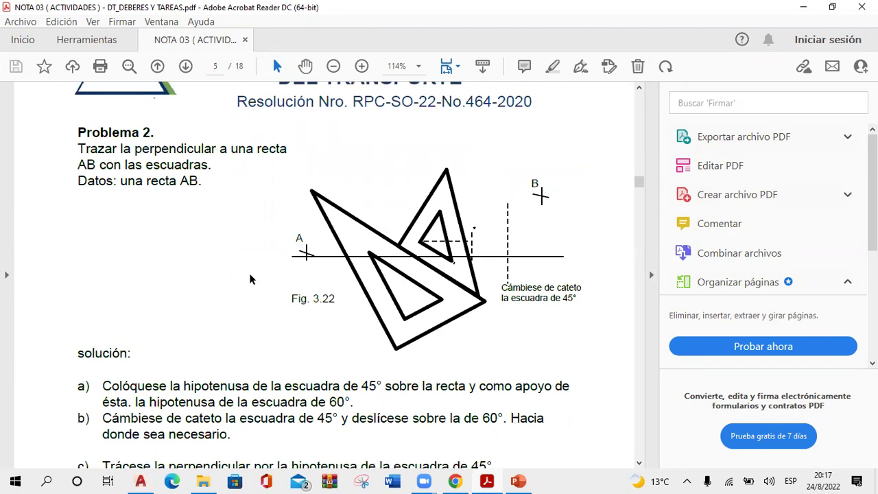
scroll(251, 279, down, 1)
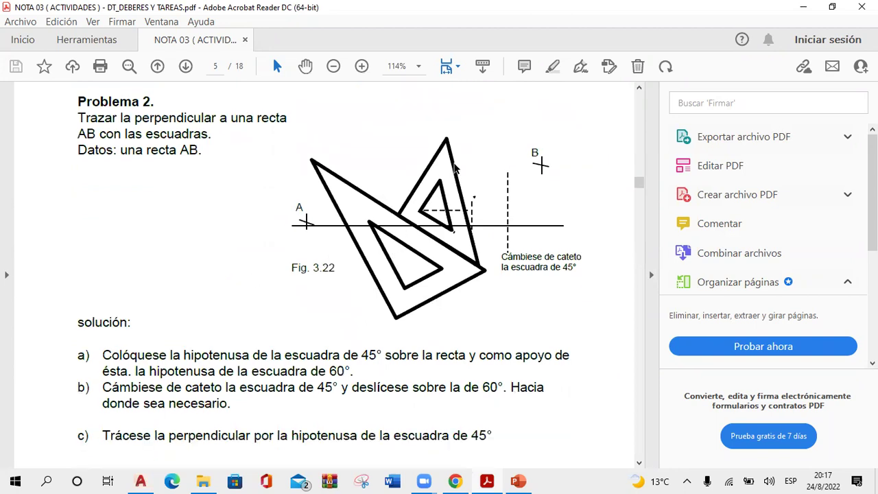
scroll(332, 262, down, 2)
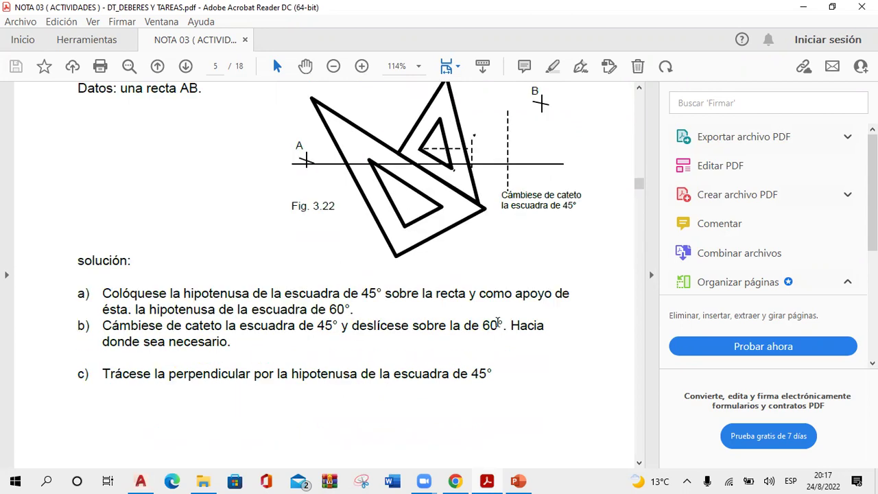
scroll(456, 198, down, 1)
scroll(453, 196, up, 4)
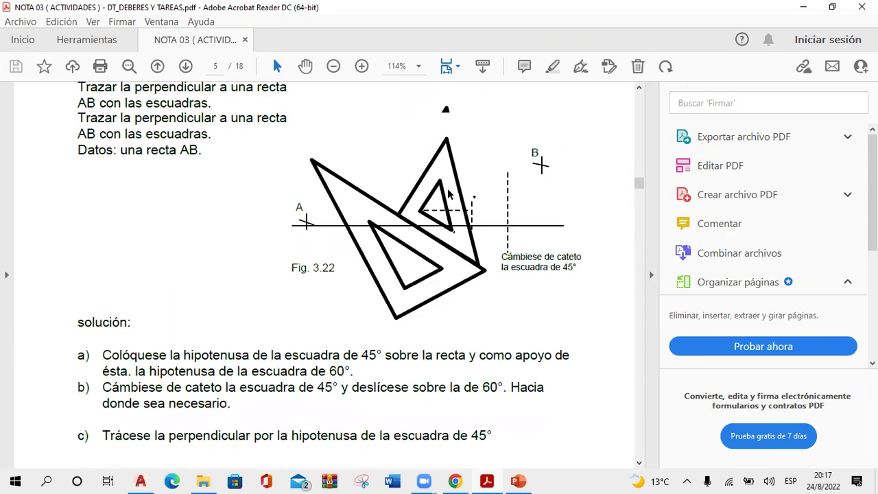
scroll(448, 194, down, 5)
scroll(448, 194, down, 20)
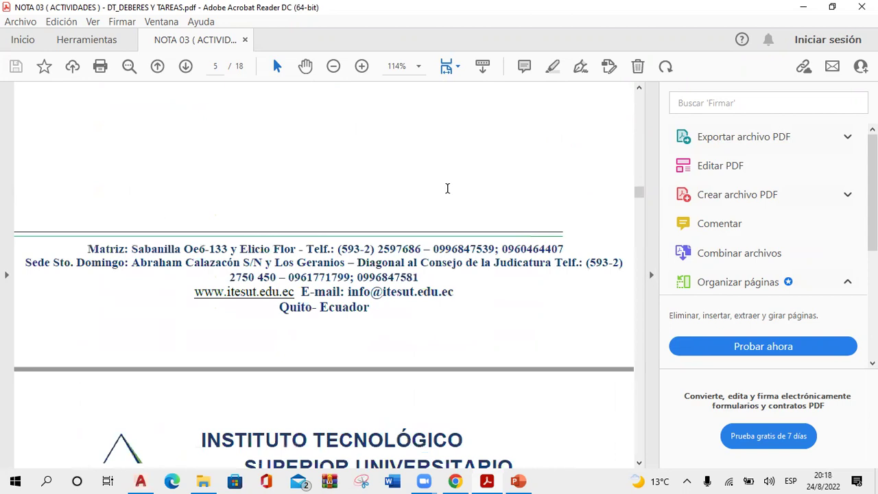
scroll(448, 189, down, 2)
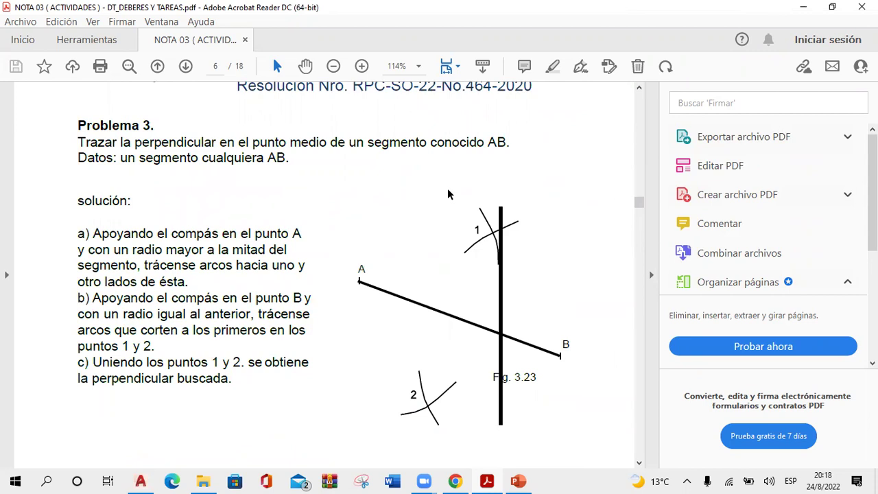
- Minimize the PDF and file explorer windows and switch to the AutoCAD drawing
click(804, 7)
click(803, 8)
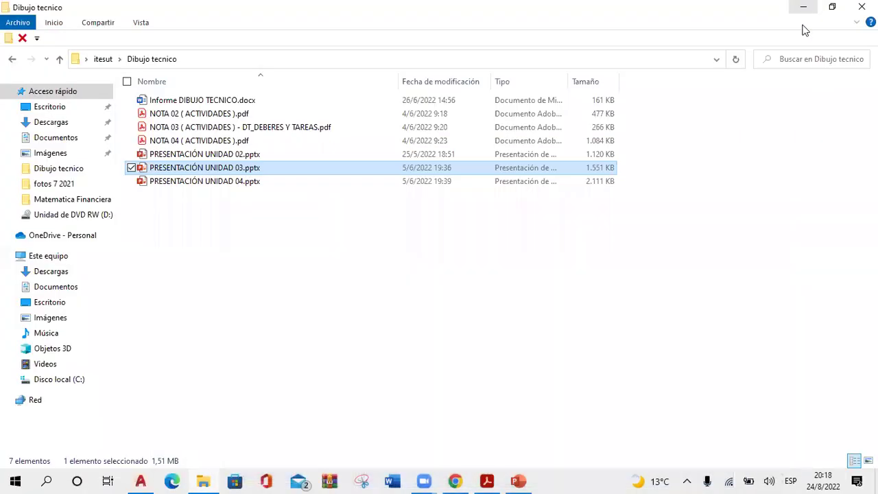
click(803, 7)
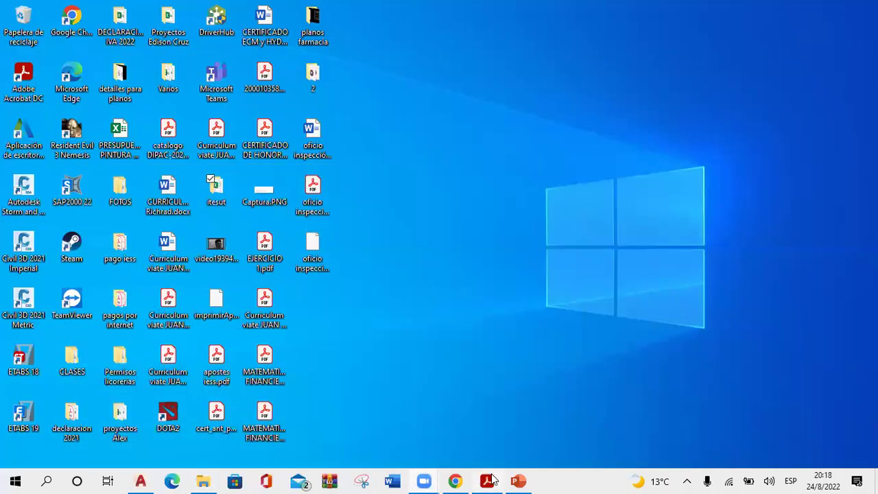
click(142, 481)
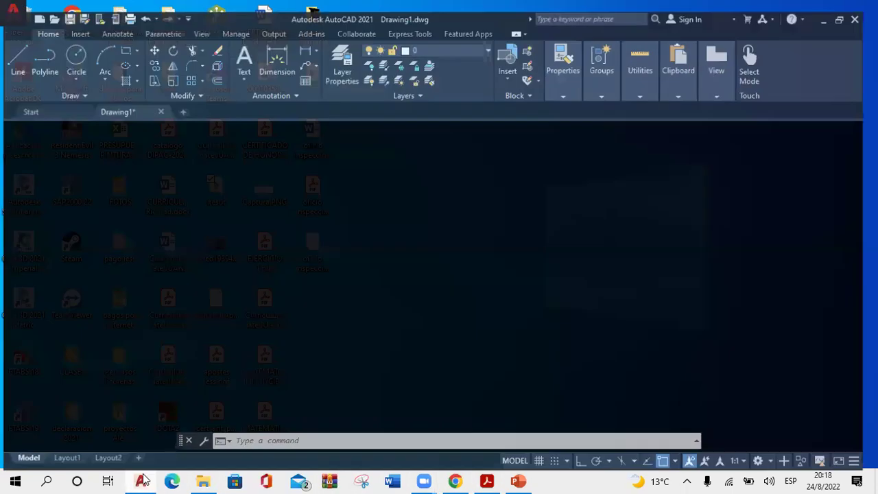
- Delete the two parallel lines and the dimensioned-looking label group left in the drawing
click(503, 327)
click(86, 145)
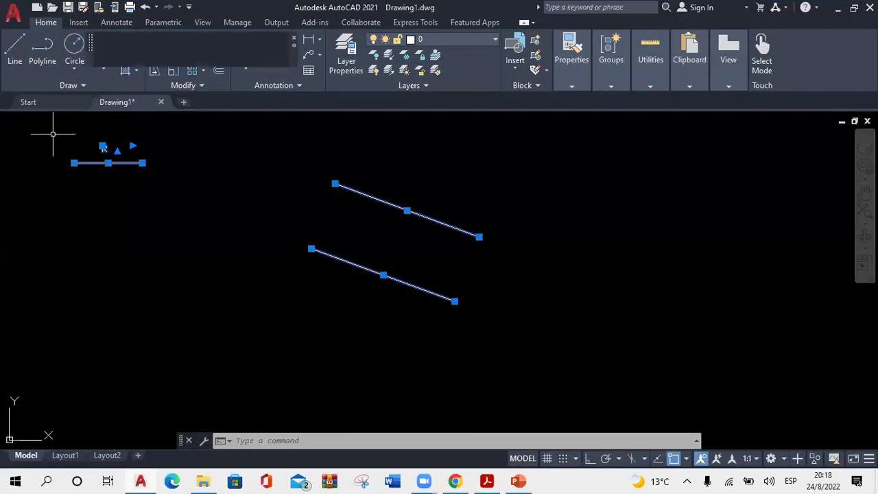
key(Delete)
- Draw a line 100 units long, rising to the right at about 14°
click(17, 55)
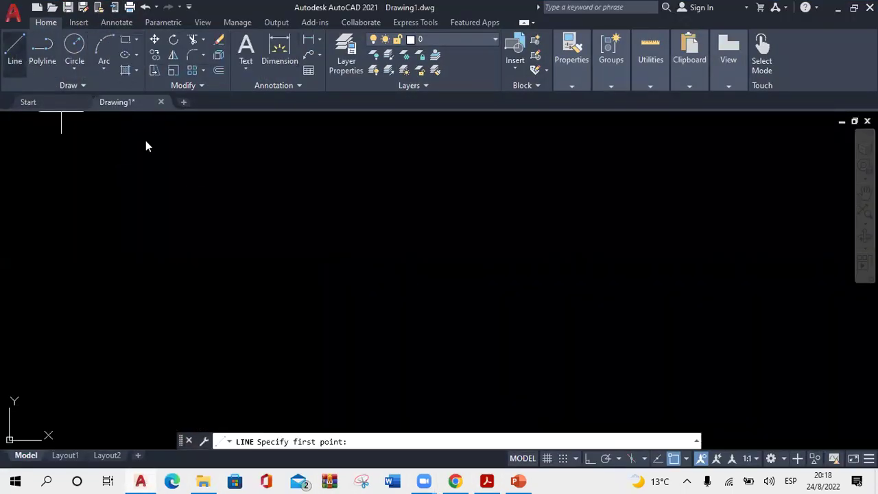
click(242, 331)
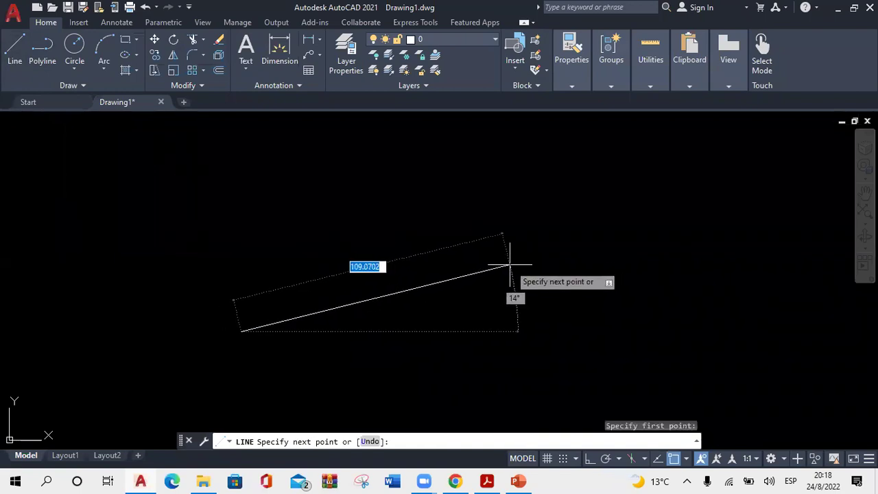
text(100)
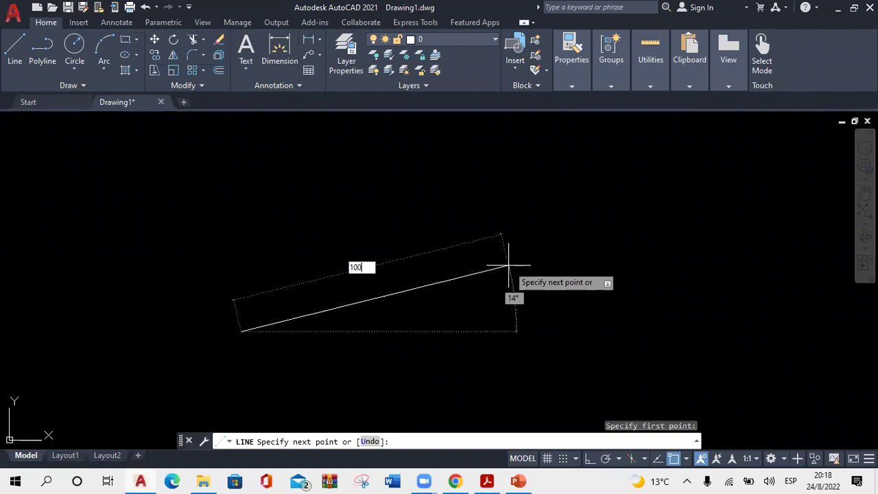
key(Return)
key(Escape)
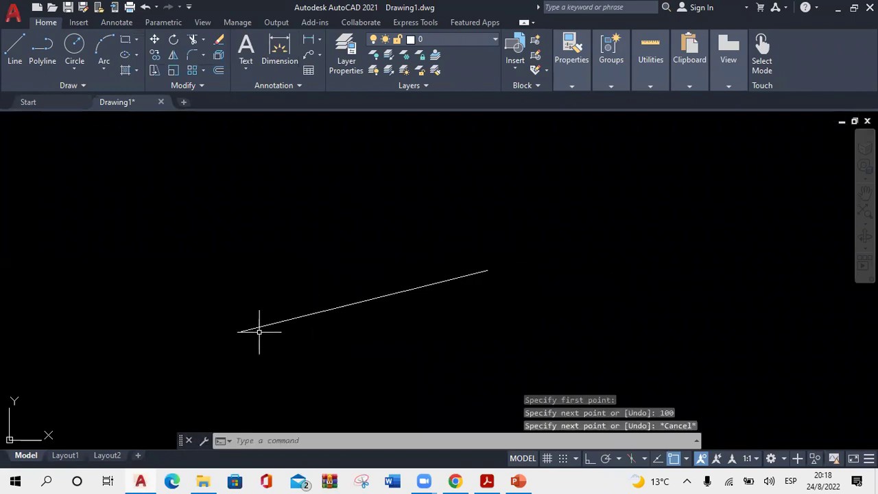
- Add a multiline text label "A" just below the line's lower-left endpoint
click(252, 45)
click(210, 356)
click(276, 342)
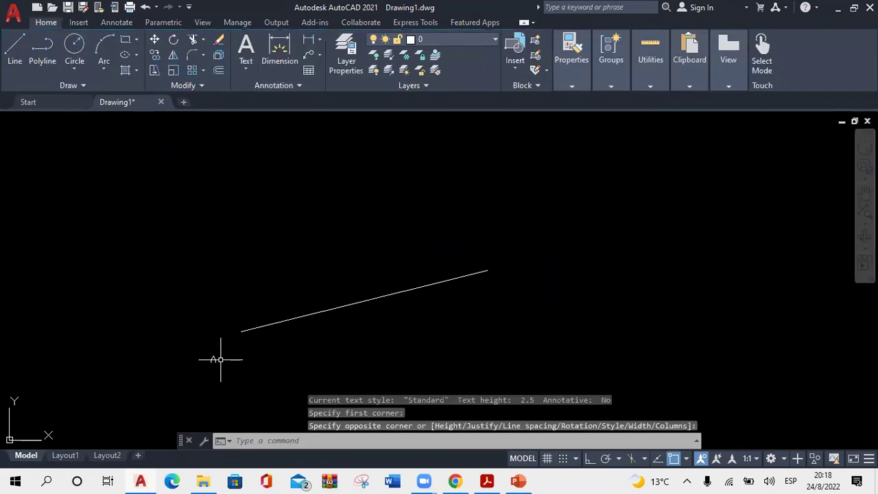
- Move the label A closer to the line's lower-left endpoint
click(213, 358)
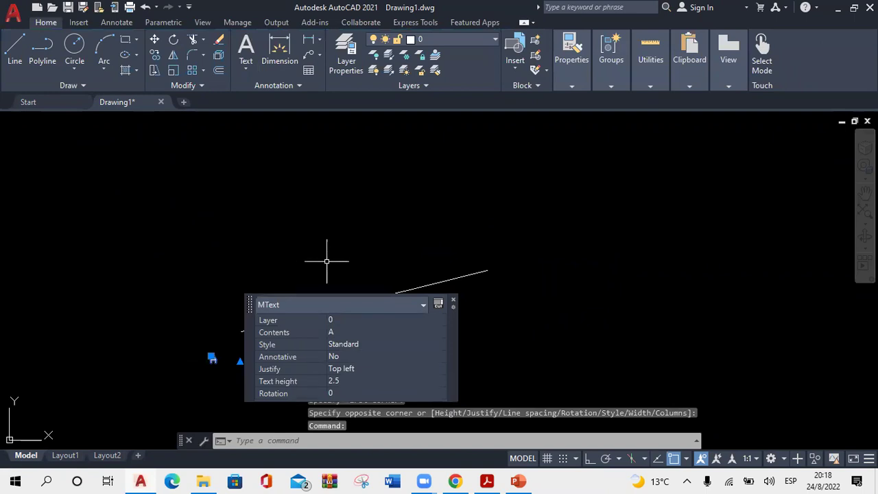
key(Escape)
click(216, 355)
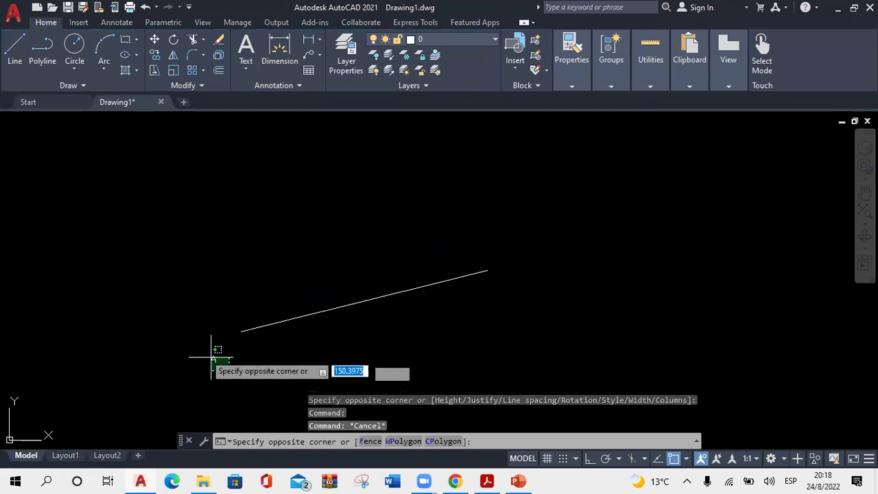
click(217, 347)
text(M)
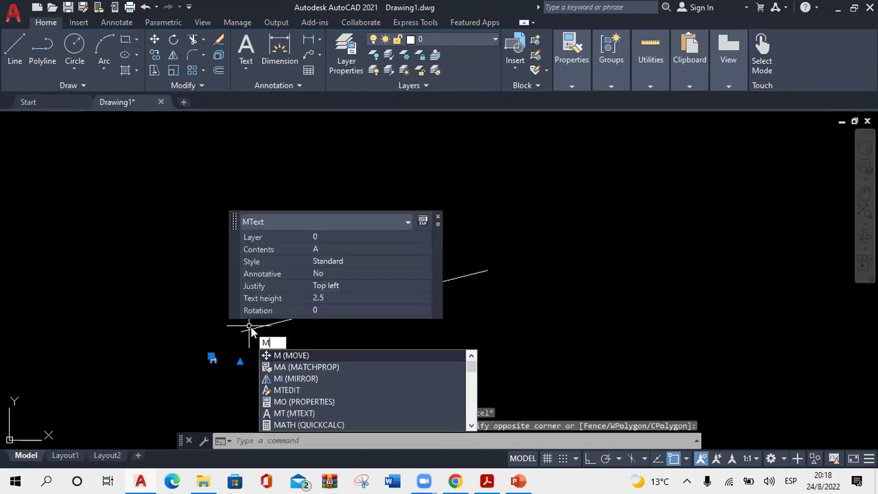
key(Return)
click(203, 376)
scroll(235, 343, up, 3)
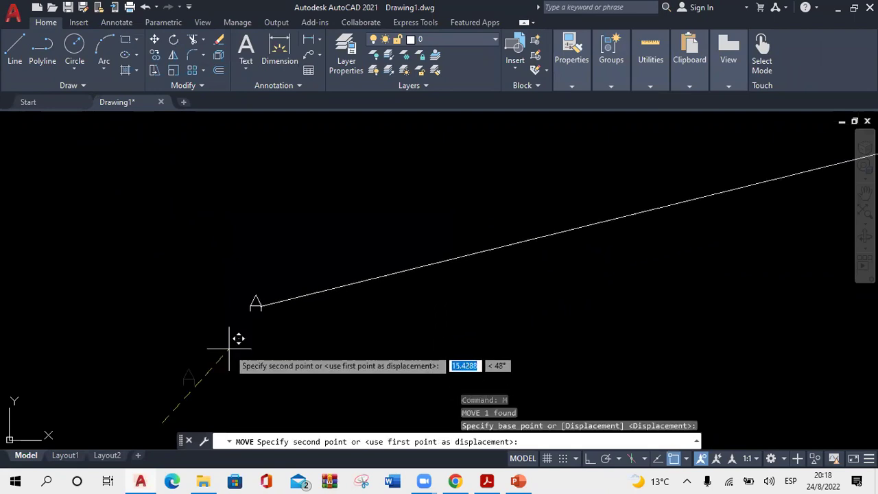
click(211, 357)
- Scale the label A by a factor of 5 from a base point at its lower-left corner
scroll(220, 353, down, 2)
click(229, 341)
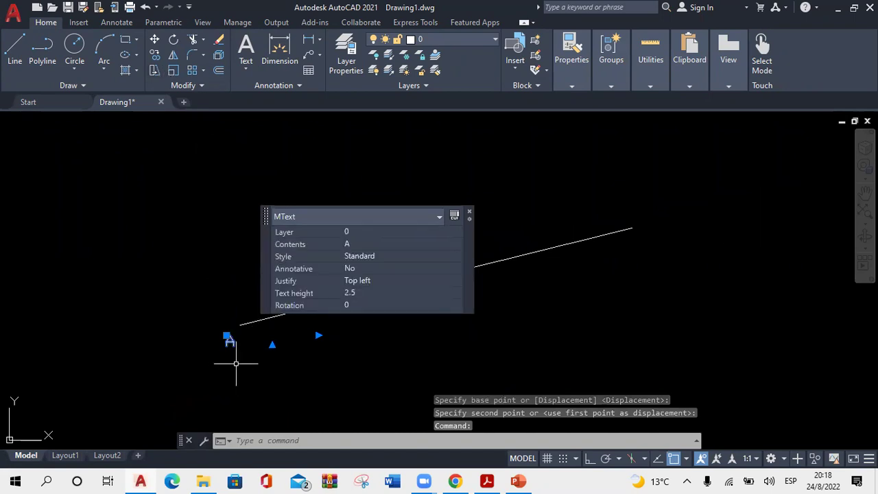
text(sc)
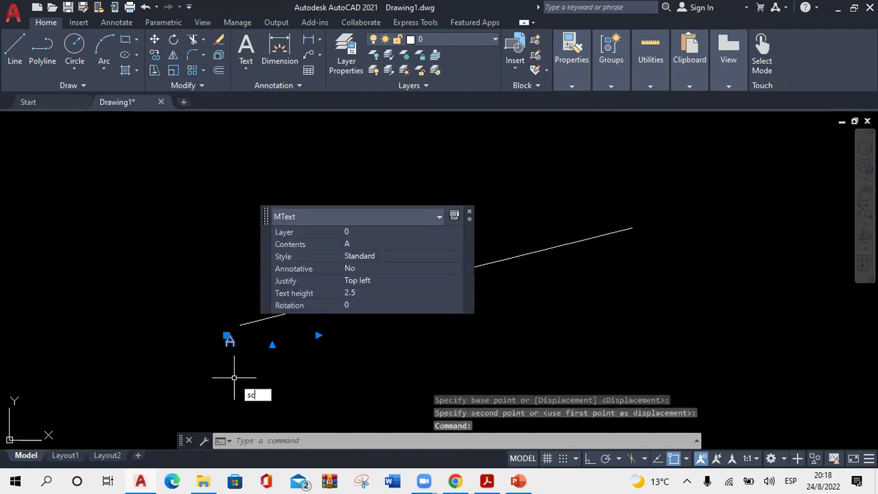
click(285, 409)
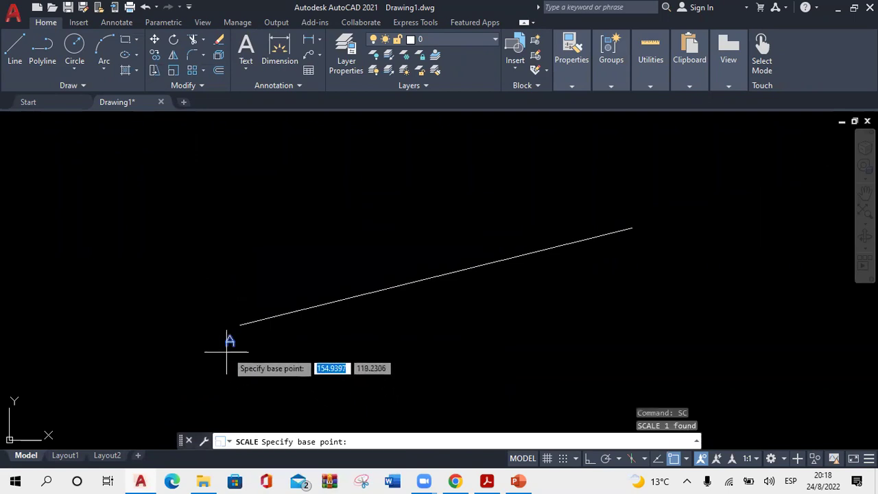
scroll(226, 344, up, 4)
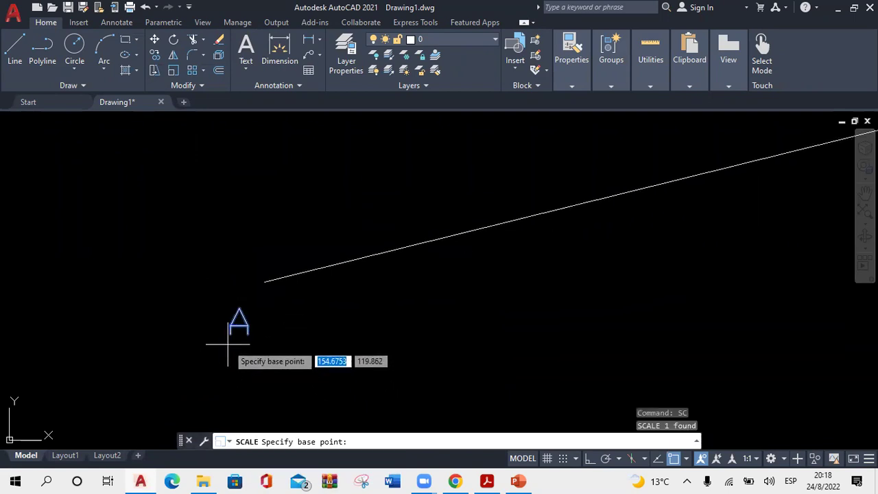
click(228, 345)
text(5)
key(Return)
- Move the enlarged label A off the line, to just below and left of its lower-left endpoint
scroll(230, 343, down, 4)
scroll(237, 350, up, 2)
click(238, 332)
click(224, 317)
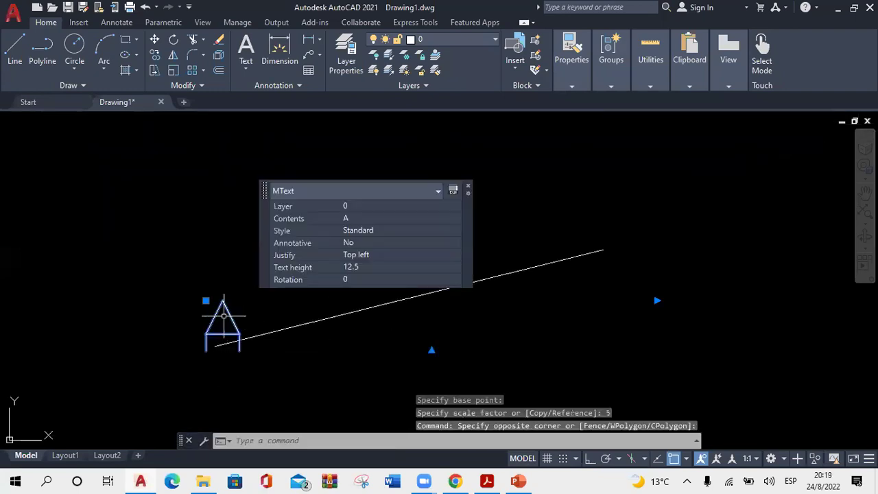
text(m)
key(Return)
click(277, 201)
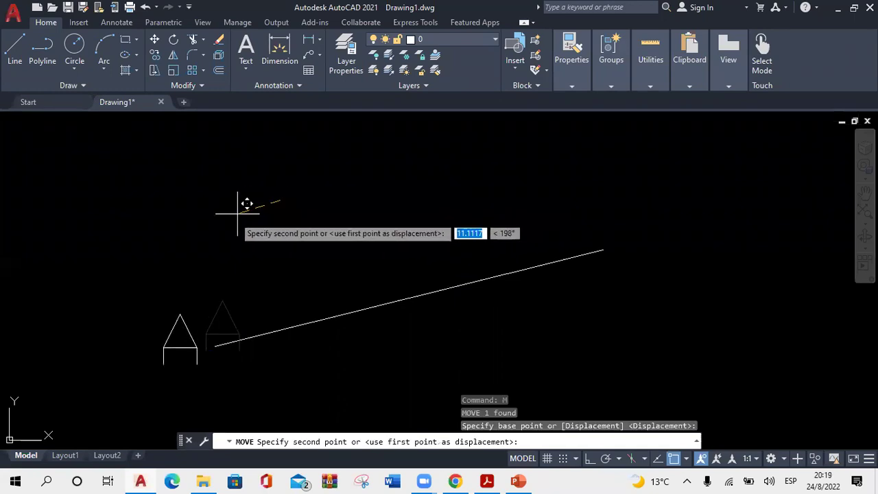
click(242, 242)
- Scale the label A by a factor of 0.75 from a base point below and left of it
scroll(261, 280, down, 5)
scroll(251, 261, up, 2)
click(219, 291)
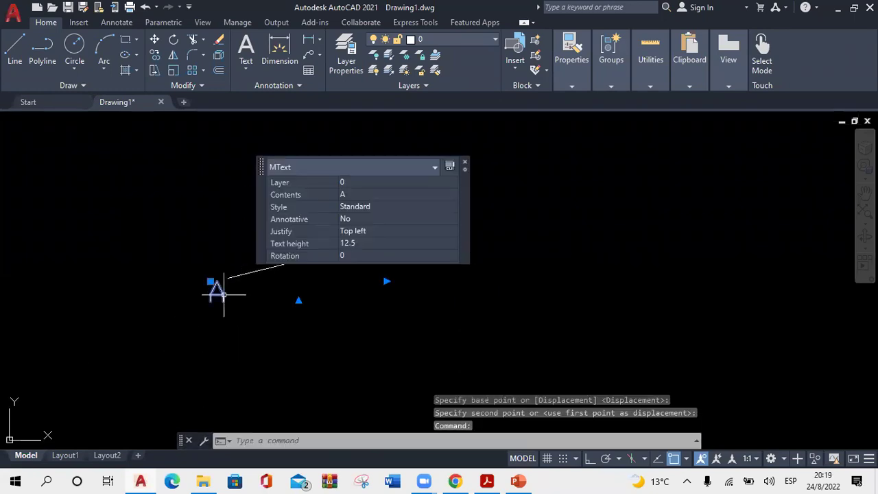
click(174, 71)
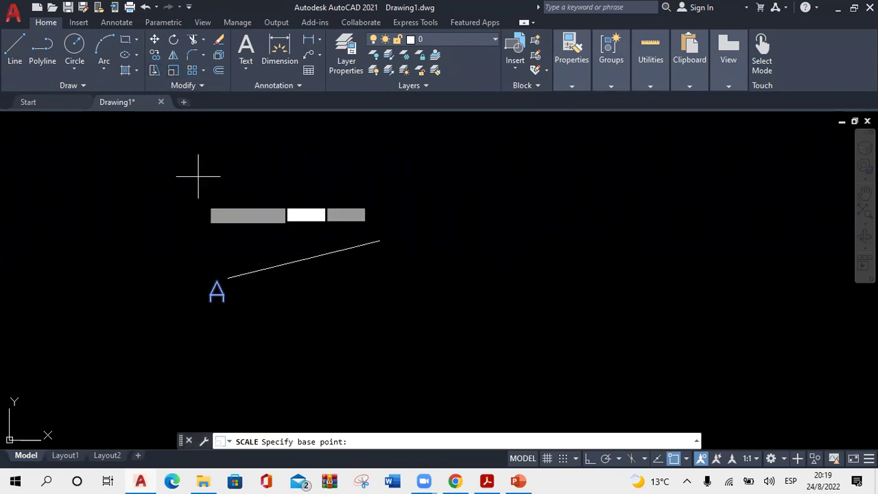
click(195, 334)
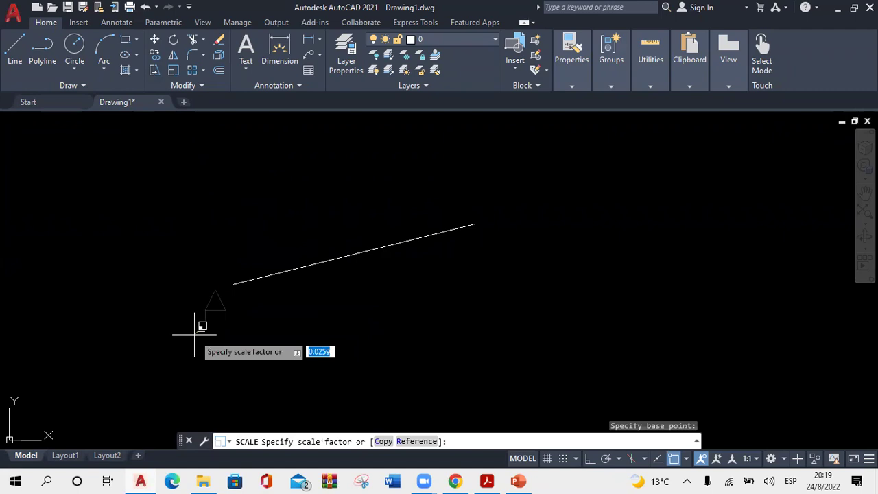
text(0.75)
key(Return)
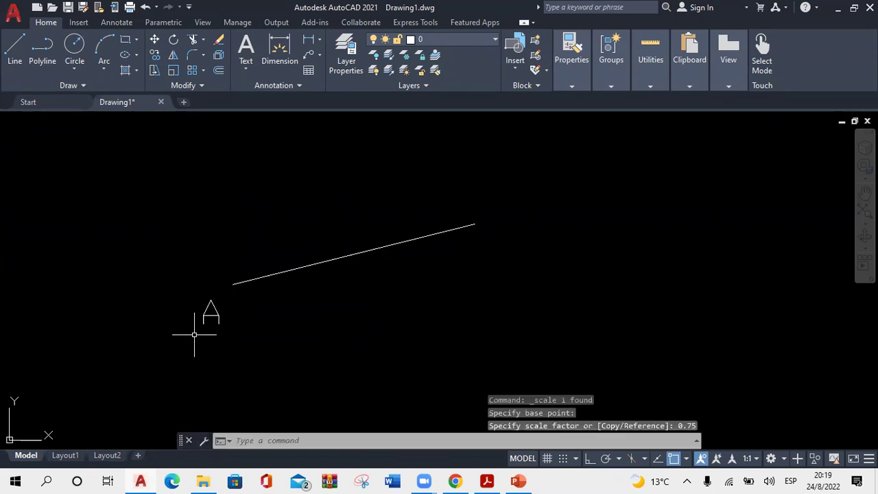
- Move the reduced label A up beside the line's lower-left endpoint
click(217, 314)
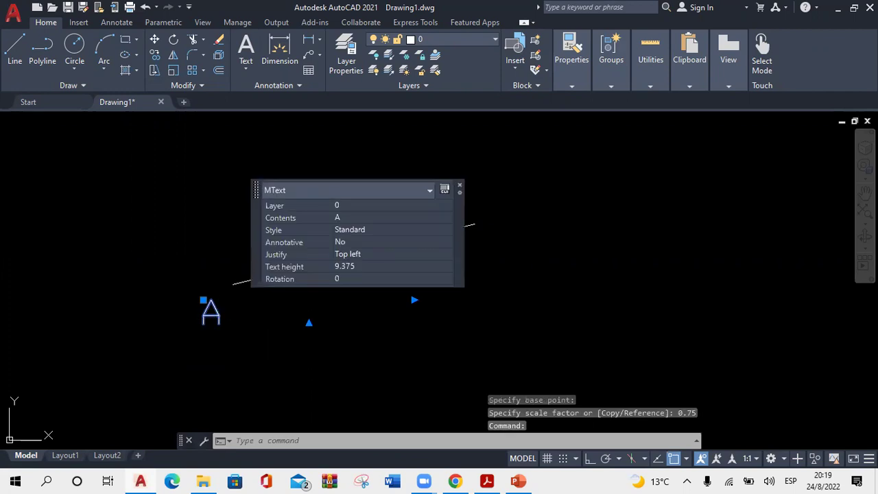
text(m)
key(Return)
click(212, 368)
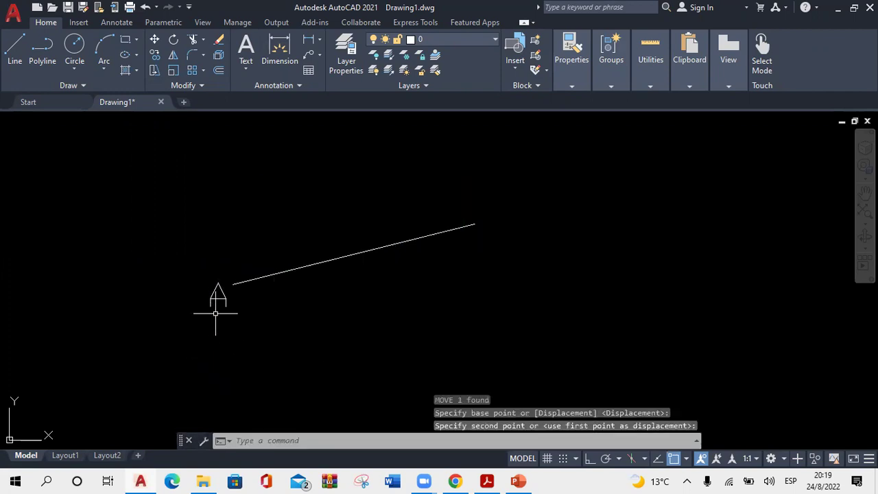
- Copy the label A from its lower-left corner to beside the segment's upper-right endpoint
click(207, 294)
click(205, 292)
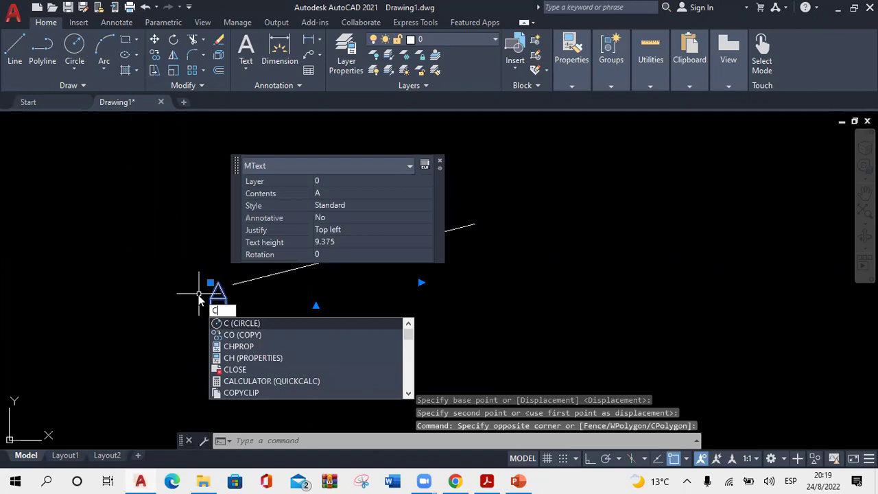
text(o)
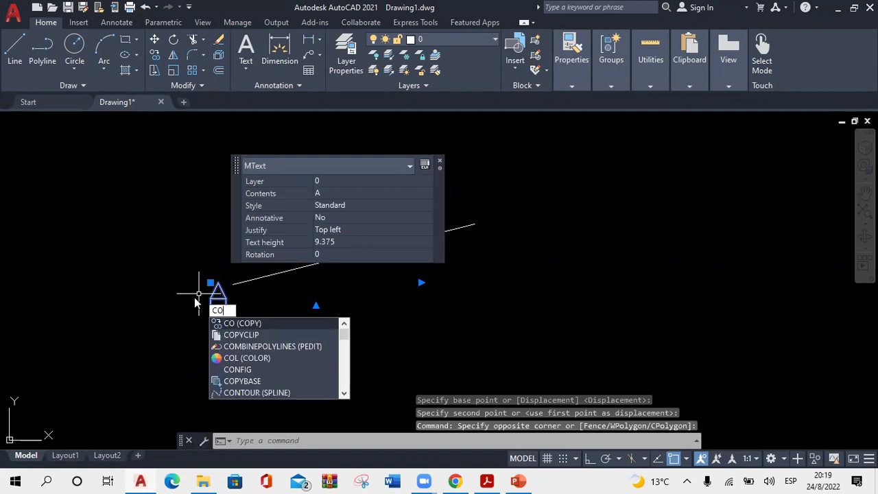
key(Return)
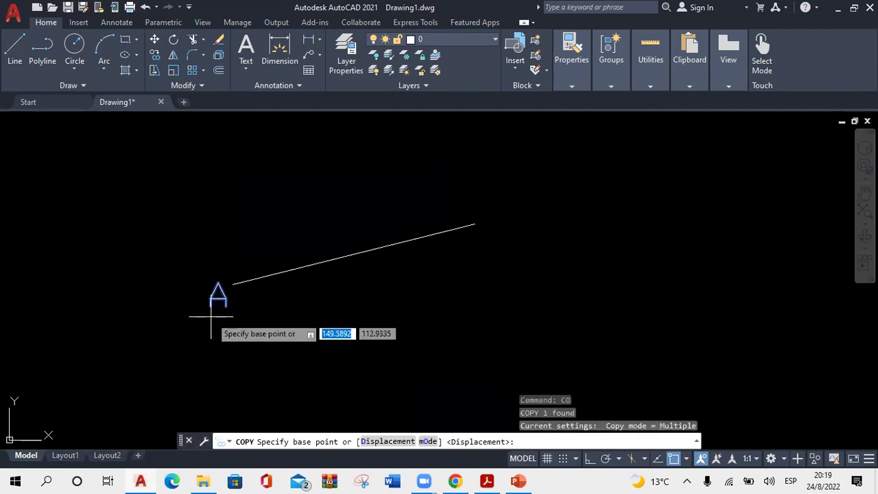
click(208, 315)
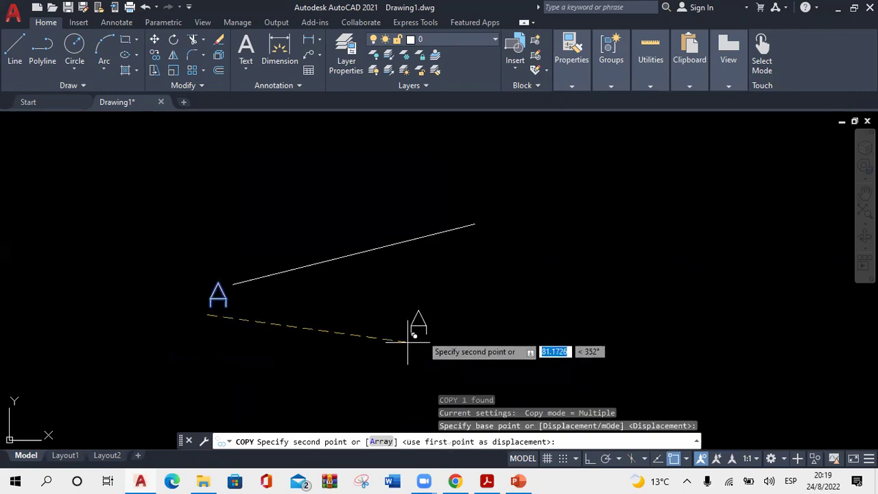
click(480, 245)
key(Escape)
- Change the text of the copied label at the segment's upper-right endpoint to B
click(489, 228)
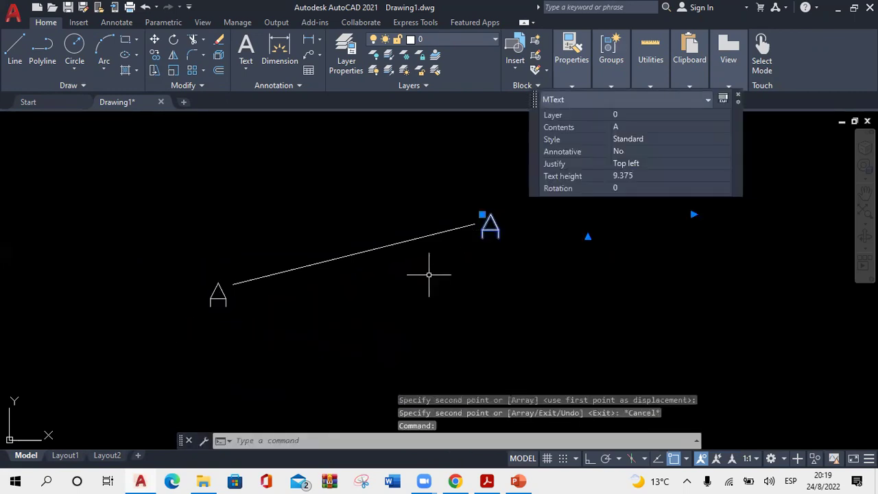
click(495, 223)
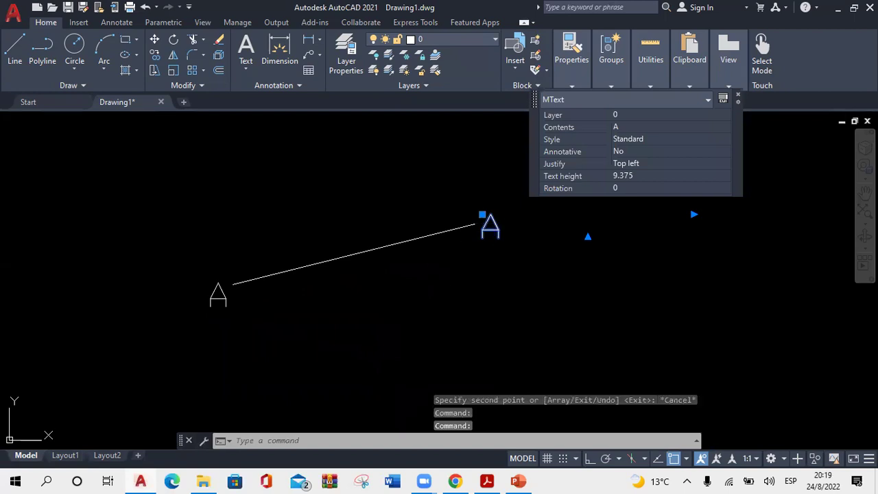
double_click(489, 227)
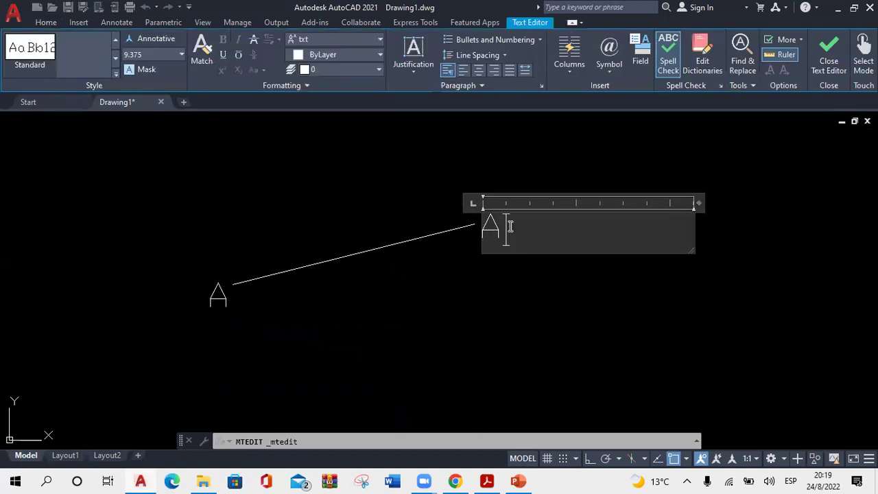
text(B)
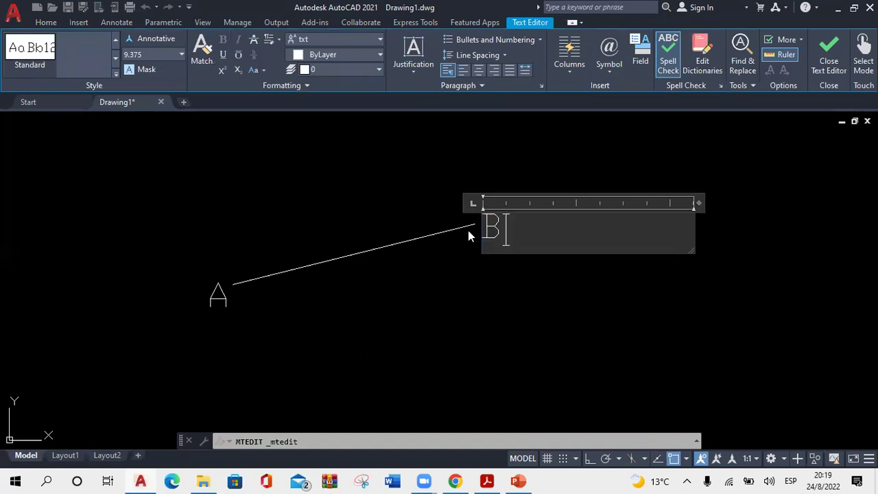
key(Escape)
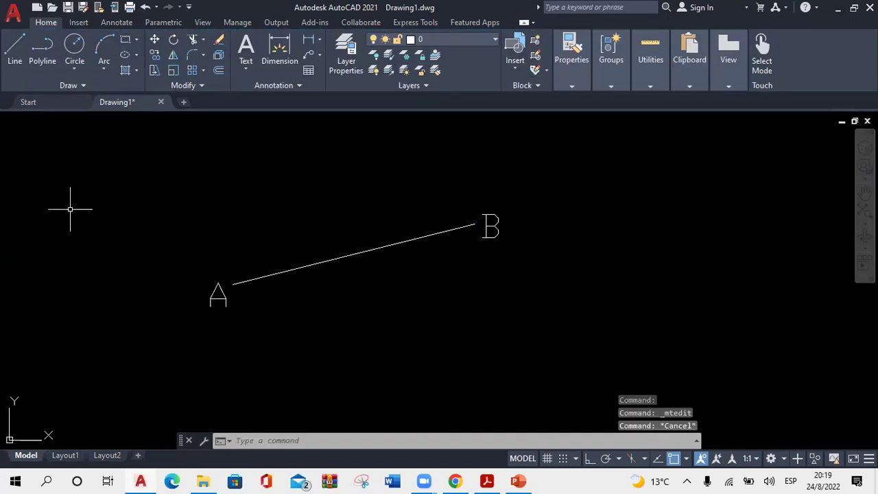
- Draw a circle of radius 75 centred on the segment's endpoint A
click(75, 55)
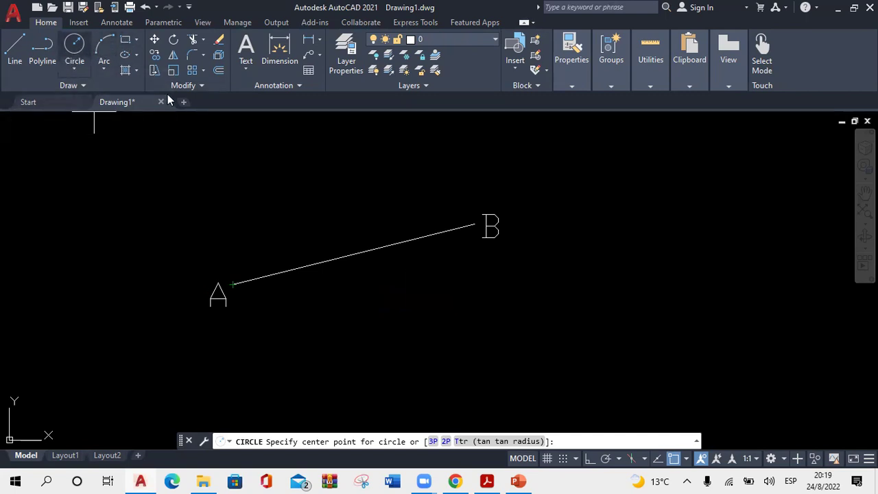
click(233, 284)
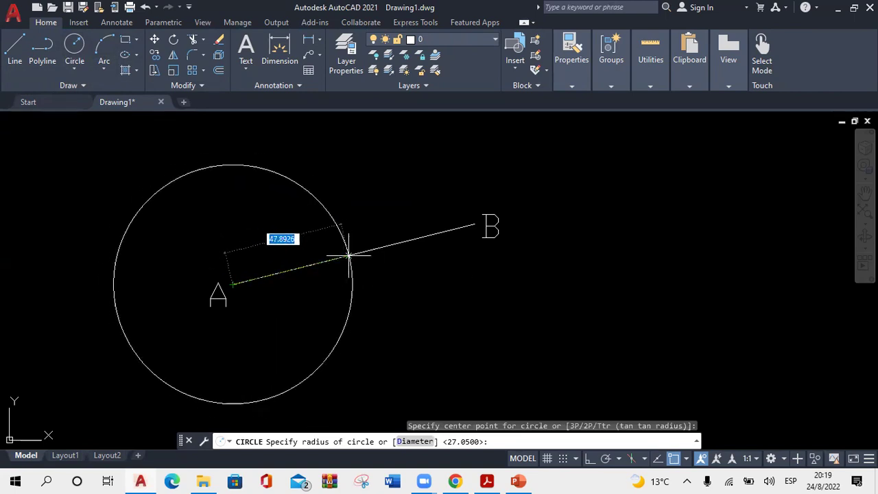
text(50)
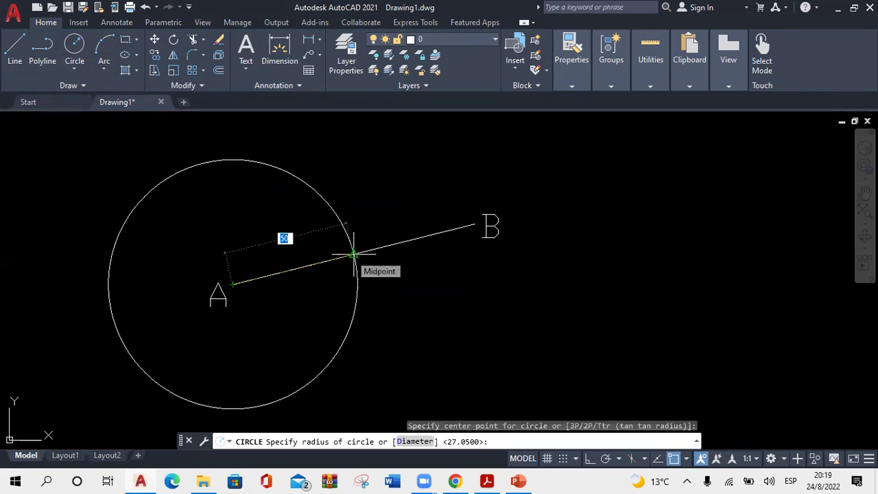
scroll(352, 251, up, 5)
scroll(348, 253, down, 2)
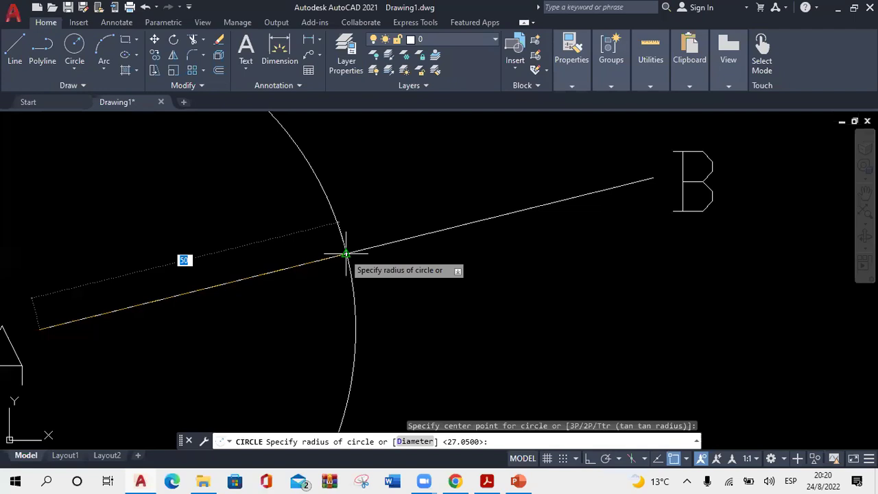
scroll(348, 252, down, 3)
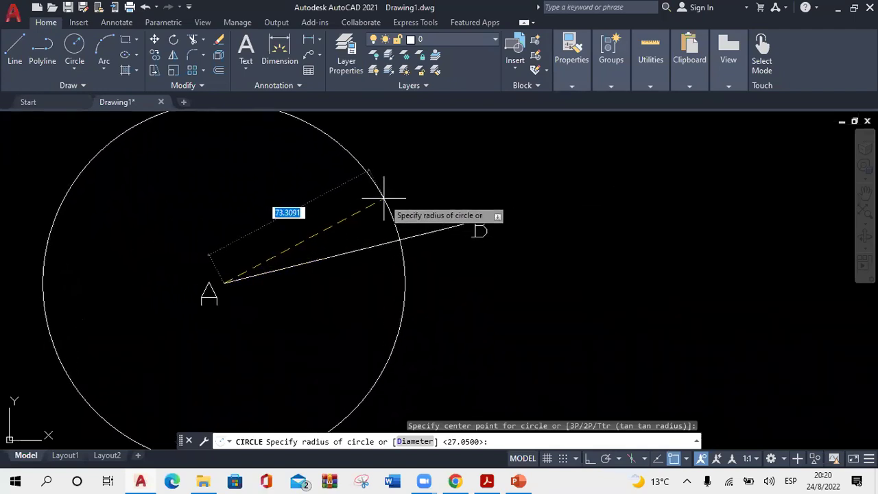
text(75)
key(Return)
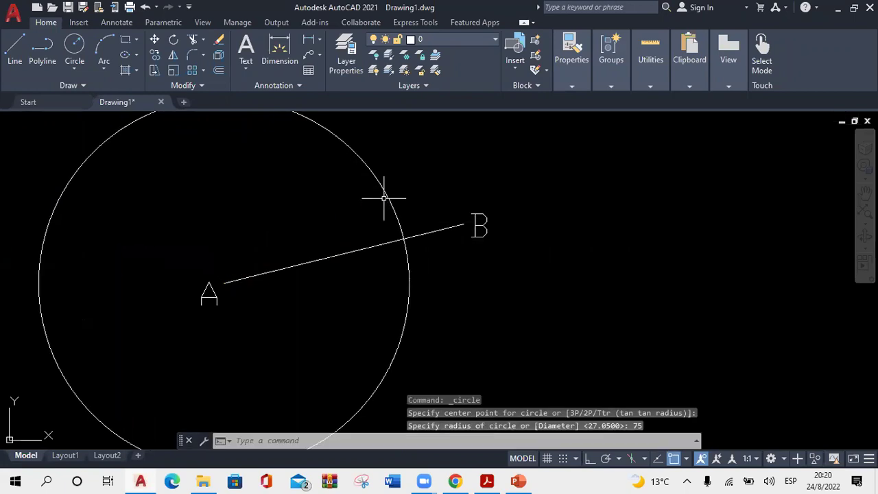
scroll(385, 198, down, 3)
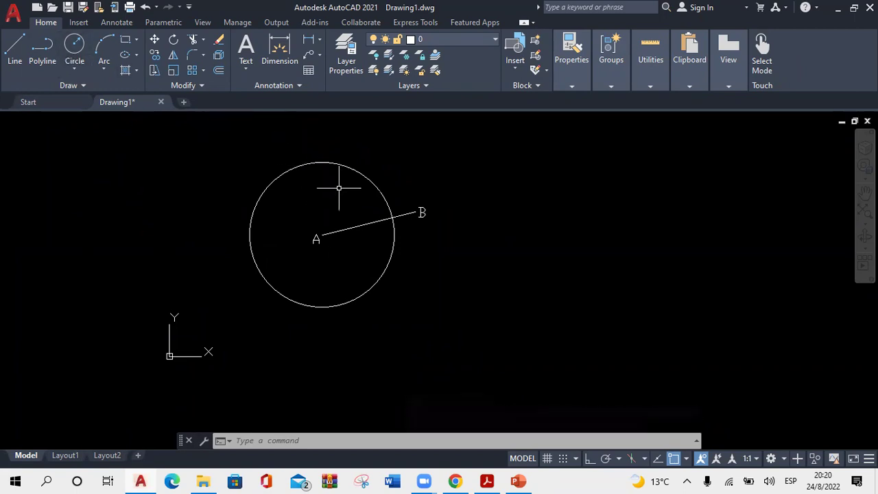
- Check Problema 3 in the Acrobat Reader PDF, return to AutoCAD and draw a circle of radius 75 centred on endpoint B
click(488, 481)
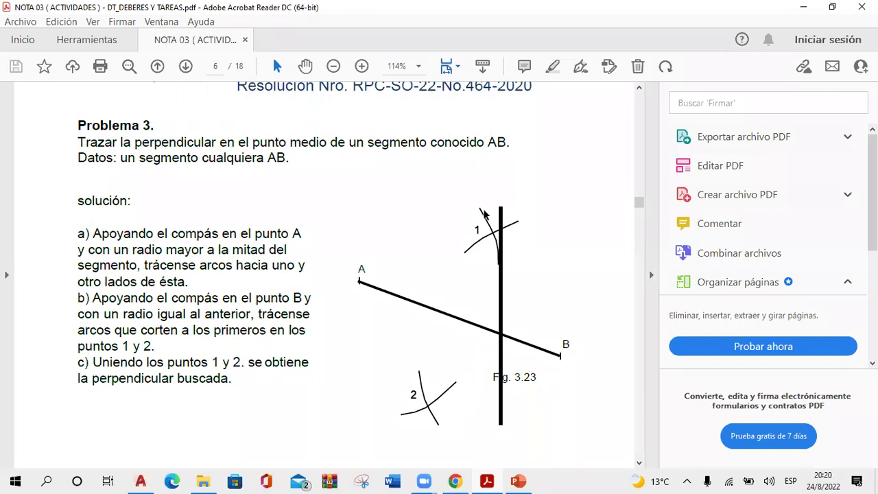
click(804, 7)
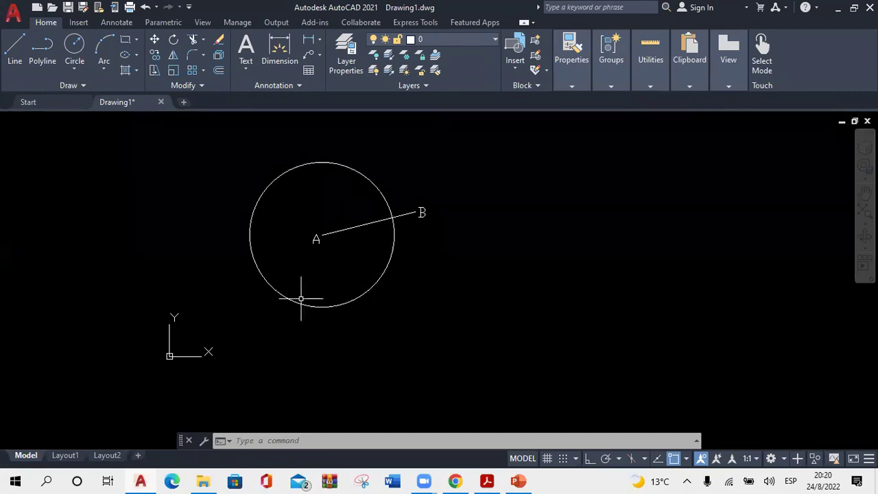
click(304, 166)
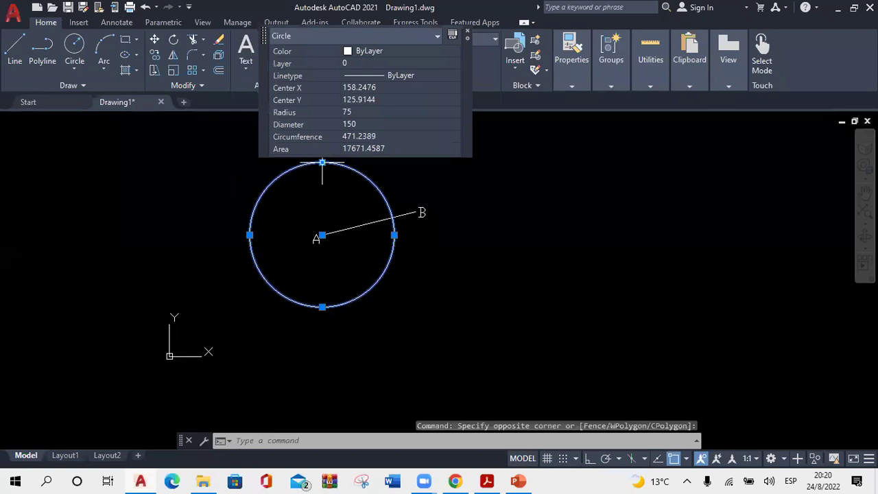
key(Escape)
click(77, 46)
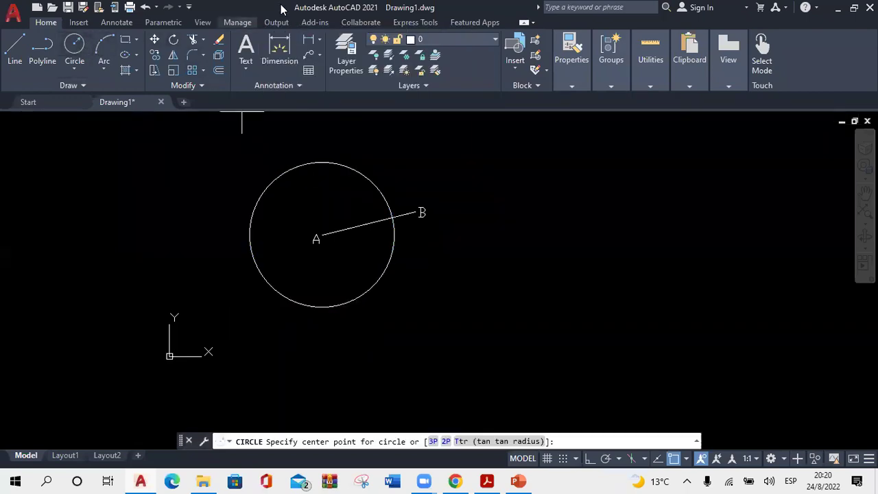
click(417, 212)
text(75)
key(Return)
key(Escape)
- Set the colour of both construction circles to cyan
click(388, 180)
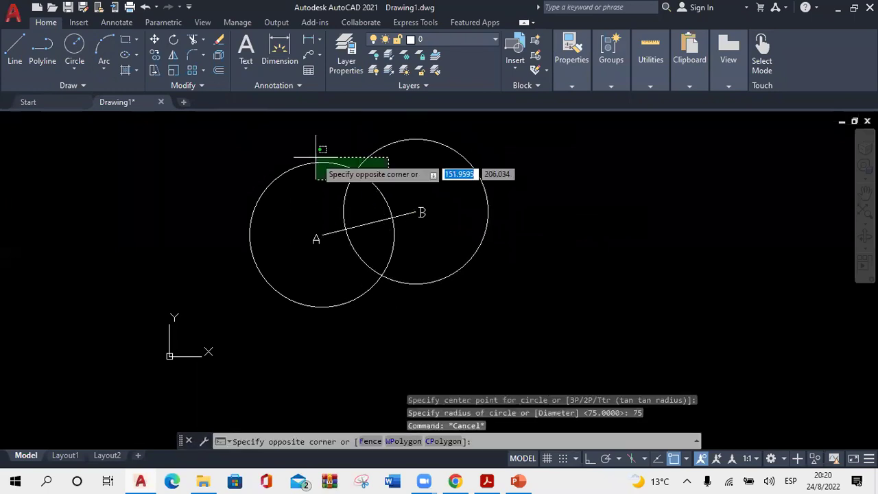
click(355, 134)
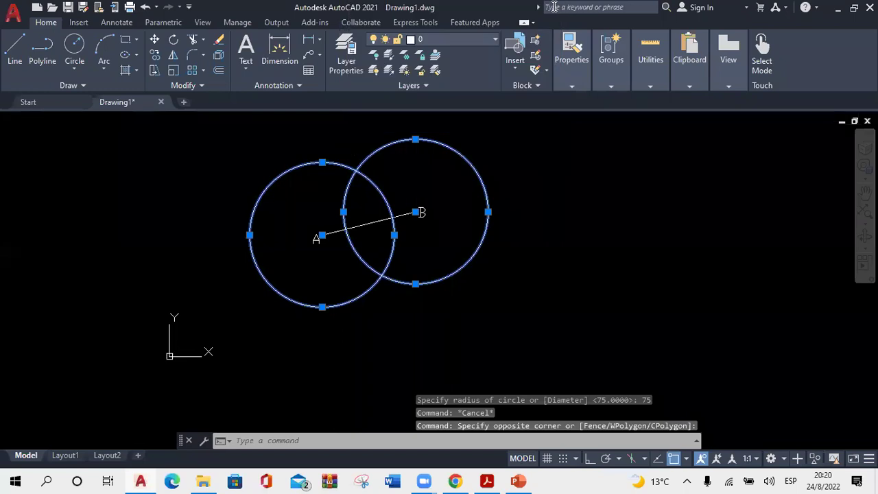
click(572, 55)
click(545, 99)
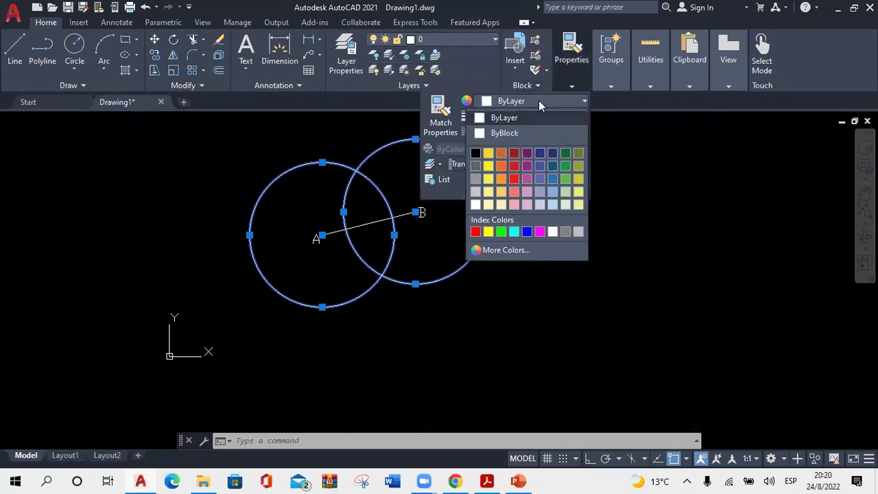
click(517, 233)
key(Escape)
key(Escape)
key(Escape)
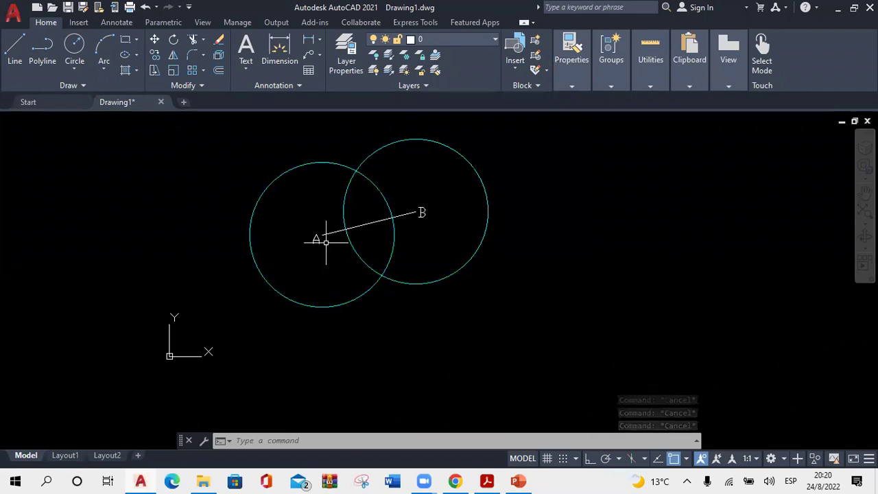
- Draw a line from the circles' upper intersection to their lower intersection, crossing segment AB
click(366, 226)
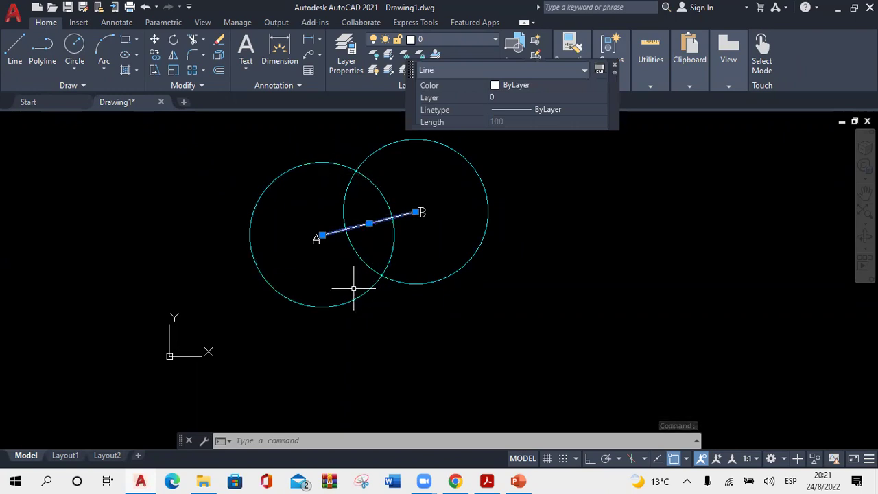
key(Escape)
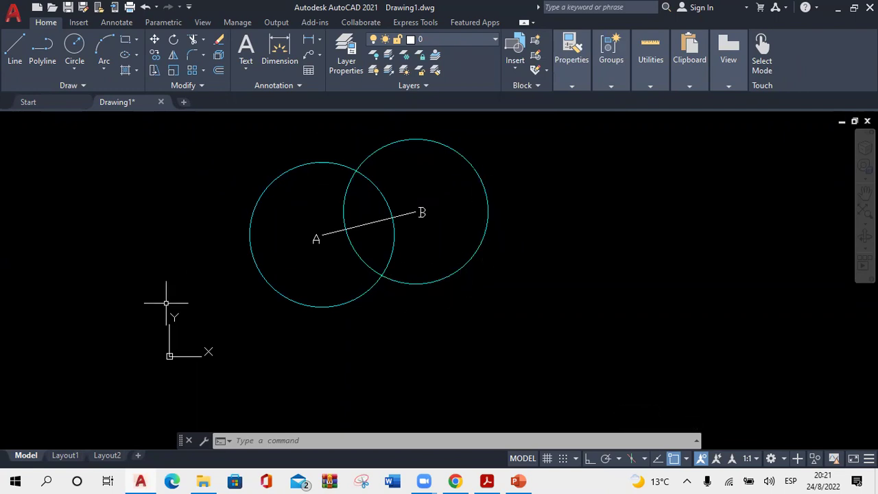
click(18, 55)
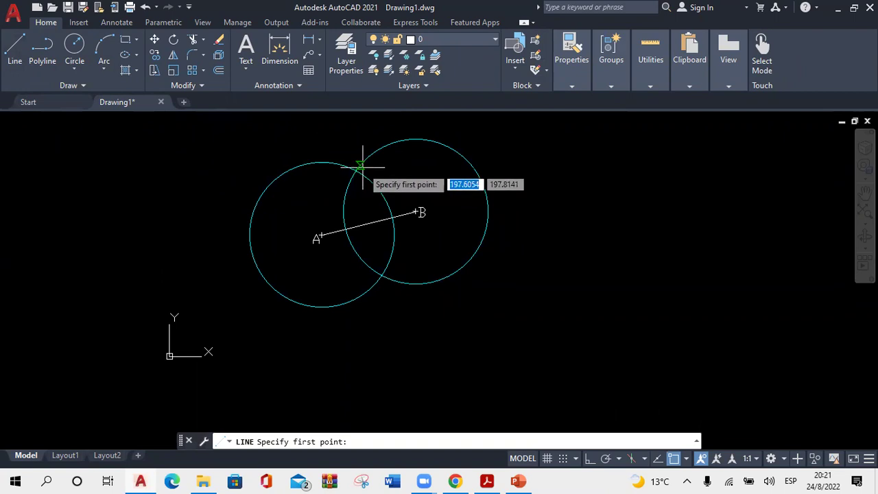
scroll(355, 170, up, 4)
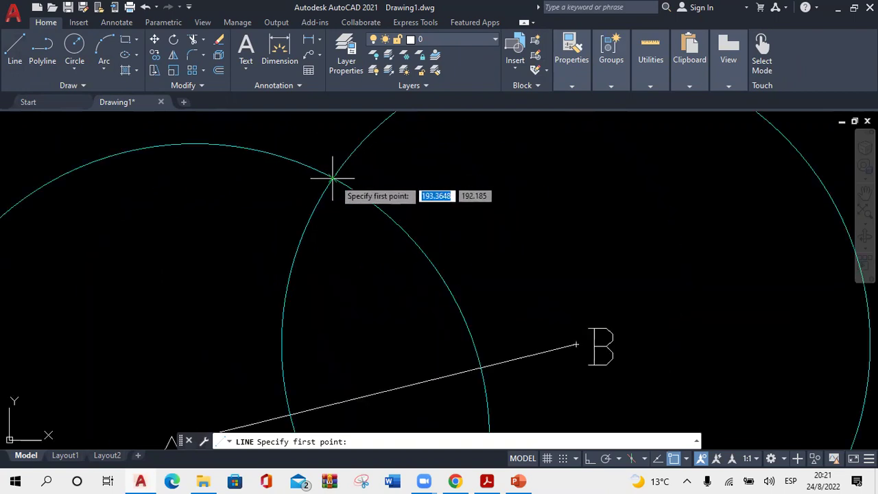
click(335, 176)
scroll(357, 178, down, 4)
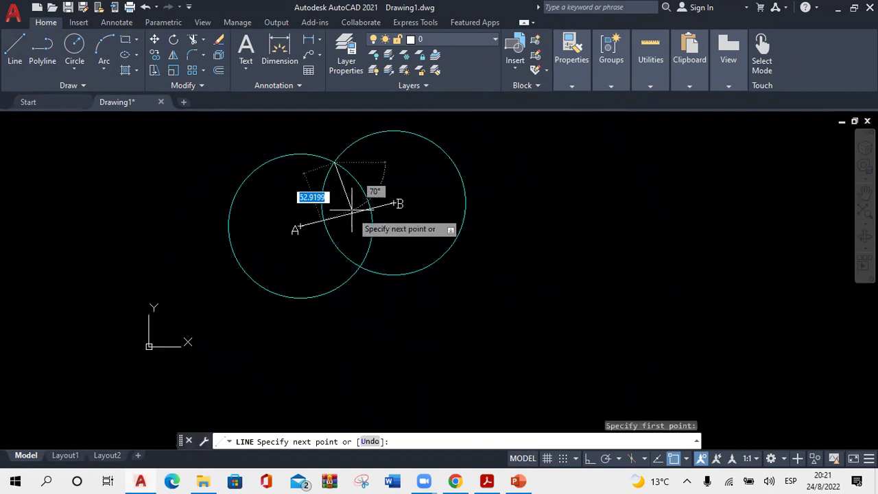
click(359, 266)
key(Escape)
key(Escape)
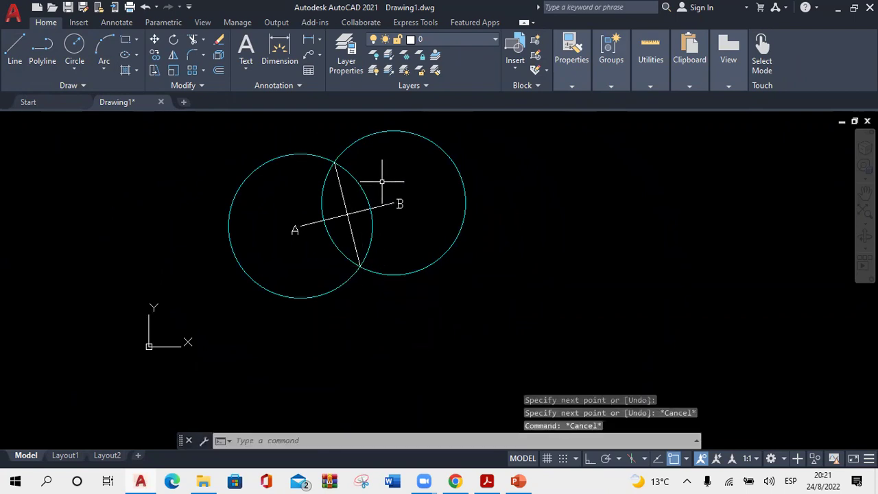
- Delete both cyan construction circles
click(383, 182)
click(353, 142)
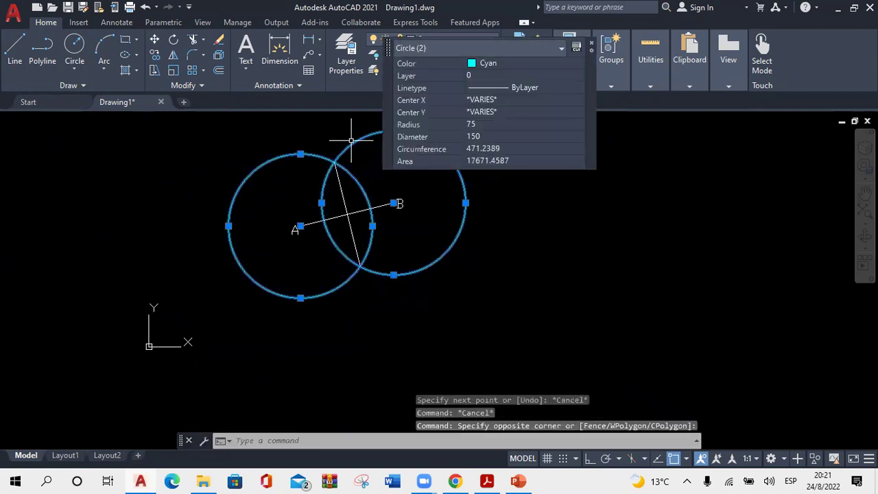
key(Delete)
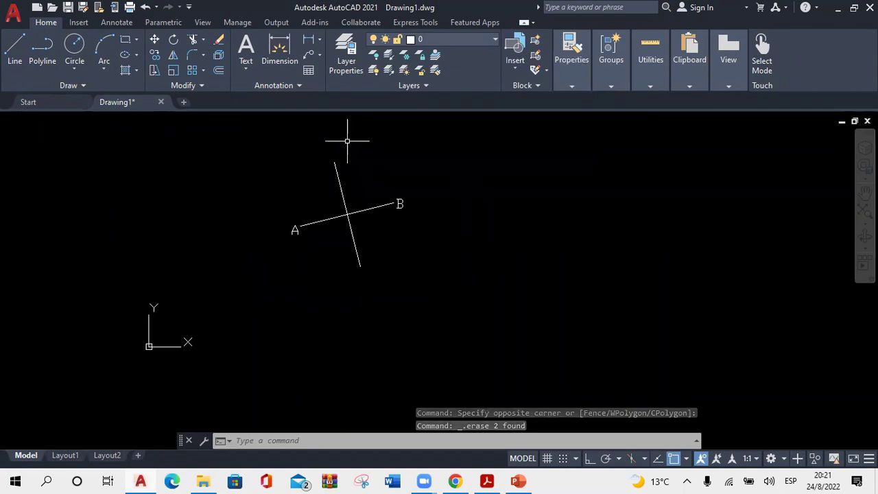
- Add an angular dimension between segment AB and the upper part of the line crossing it
click(320, 40)
click(294, 112)
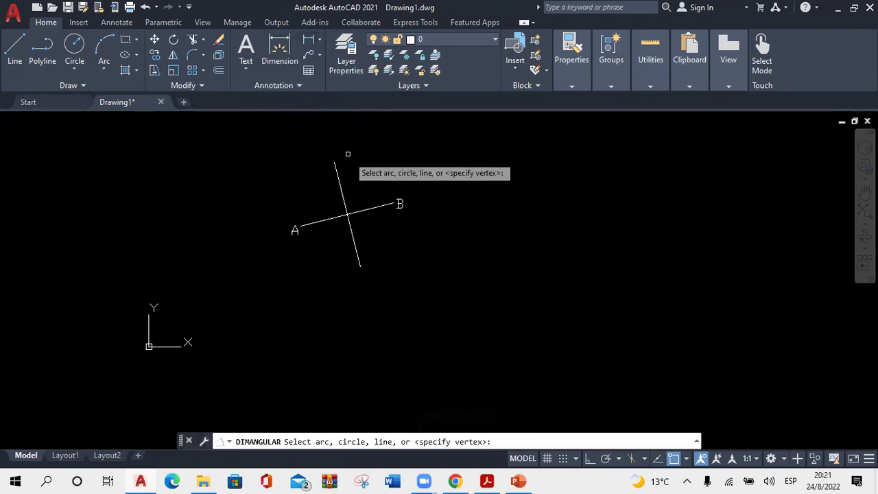
click(367, 211)
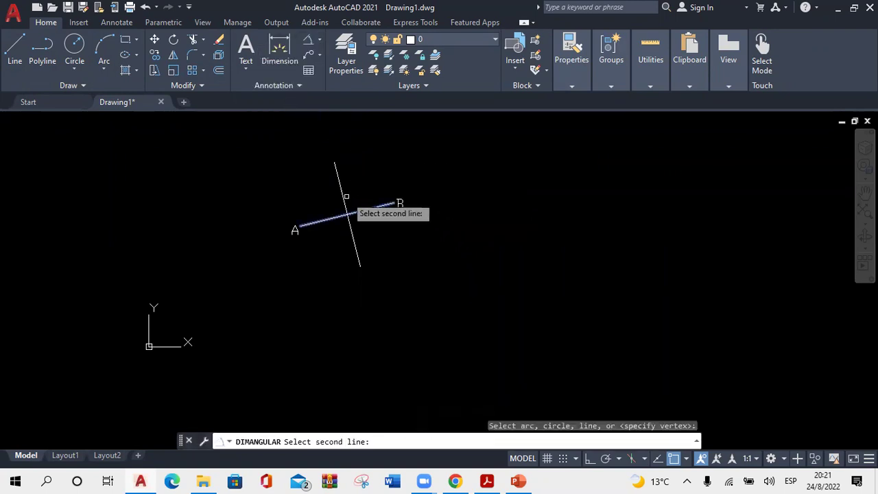
click(342, 197)
click(362, 189)
scroll(364, 187, up, 5)
scroll(378, 186, down, 3)
- Delete the angular dimension between the two crossing lines
click(398, 184)
click(376, 169)
key(Delete)
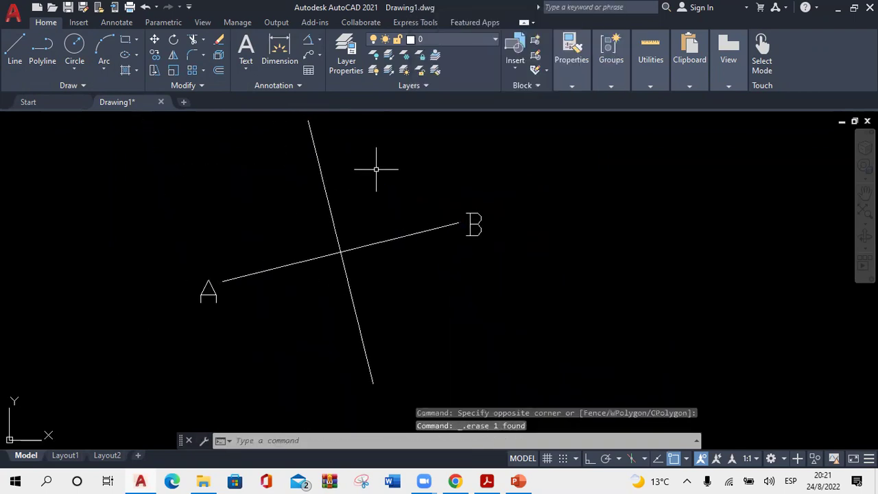
click(418, 255)
click(382, 196)
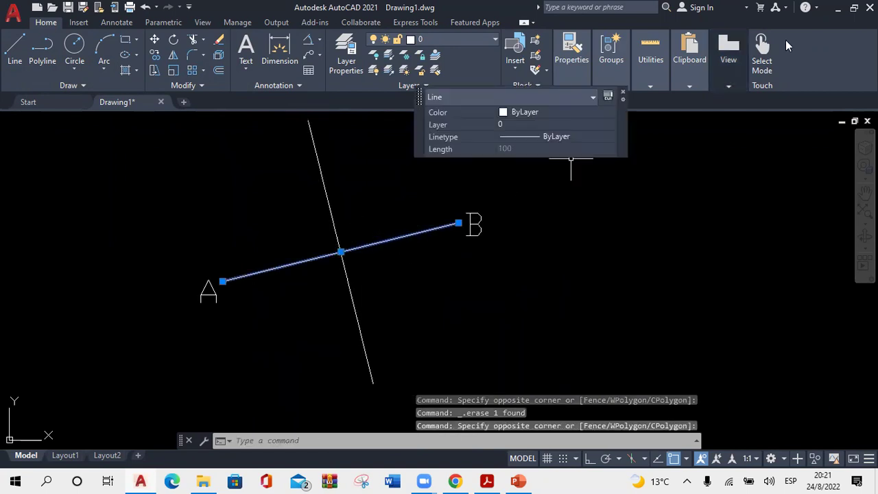
key(Escape)
- Switch to the activities PDF in Adobe Acrobat Reader and read Problema 3's solution and the statement of Problema 4
click(839, 8)
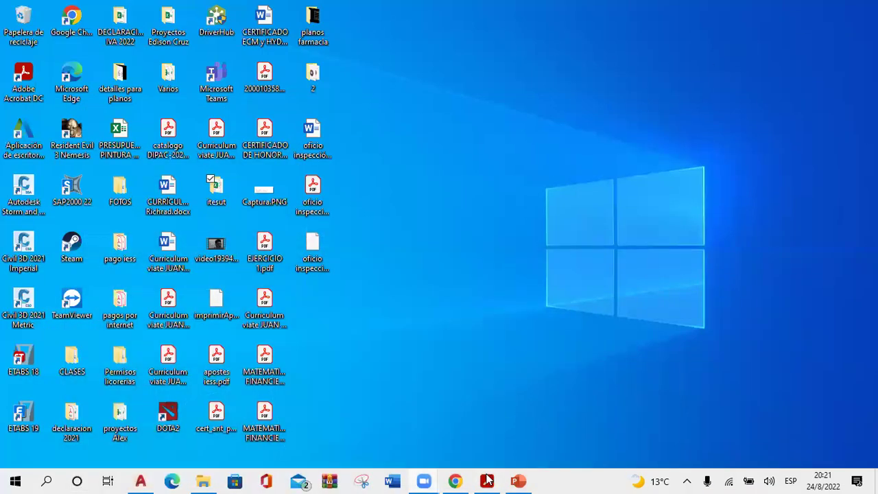
click(486, 480)
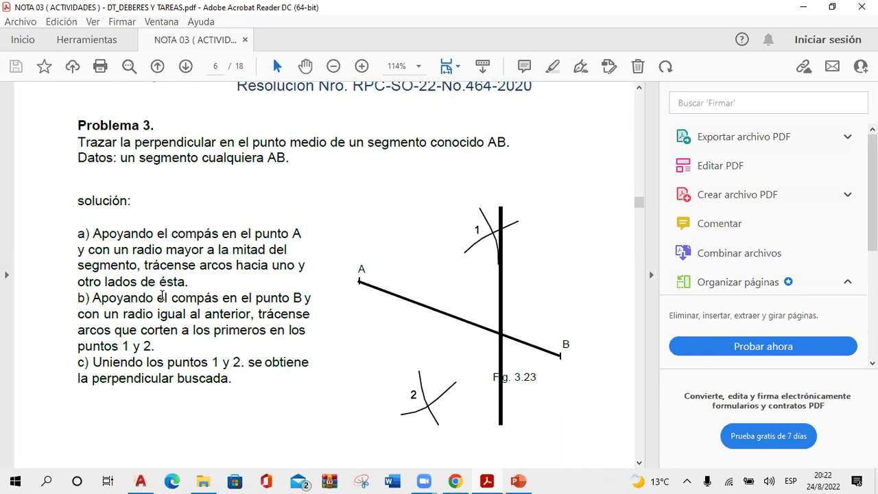
scroll(162, 296, down, 1)
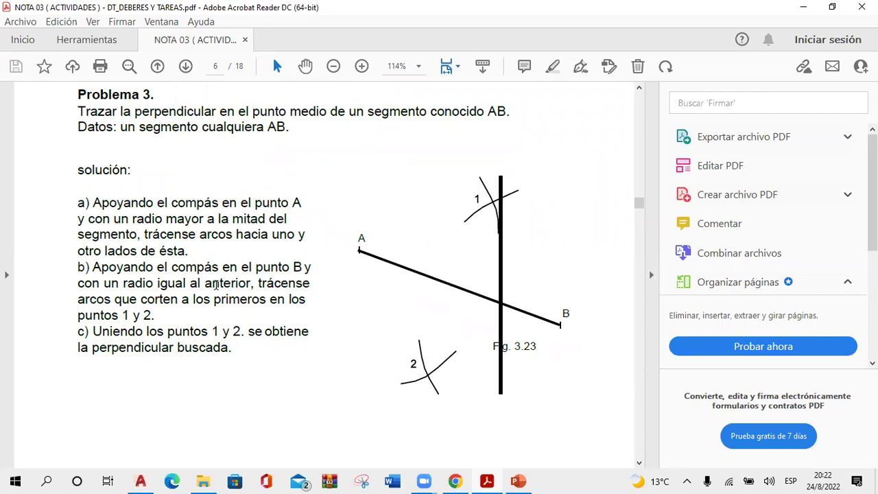
drag(158, 282, 251, 284)
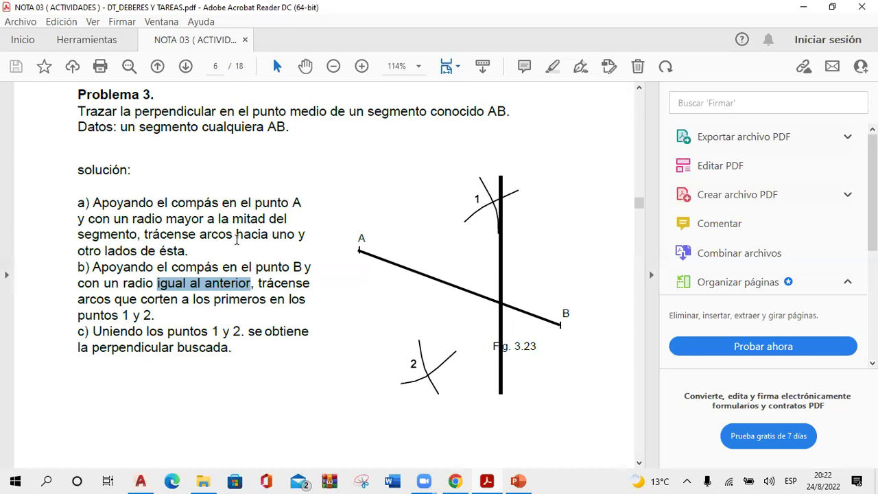
scroll(253, 225, down, 15)
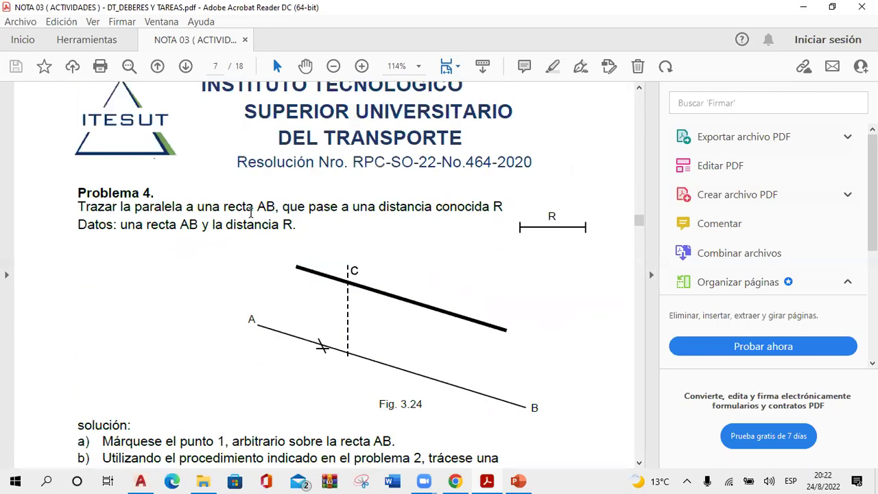
scroll(251, 215, down, 1)
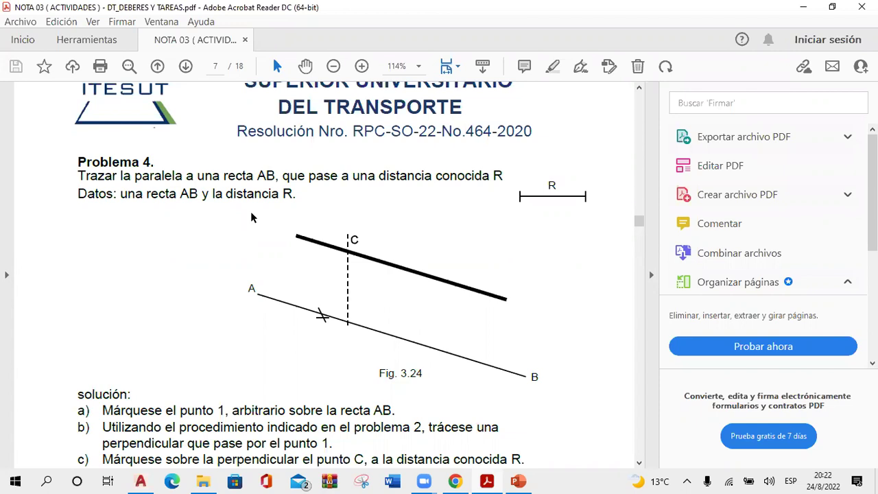
- Return to AutoCAD and delete the perpendicular line crossing segment AB
click(796, 7)
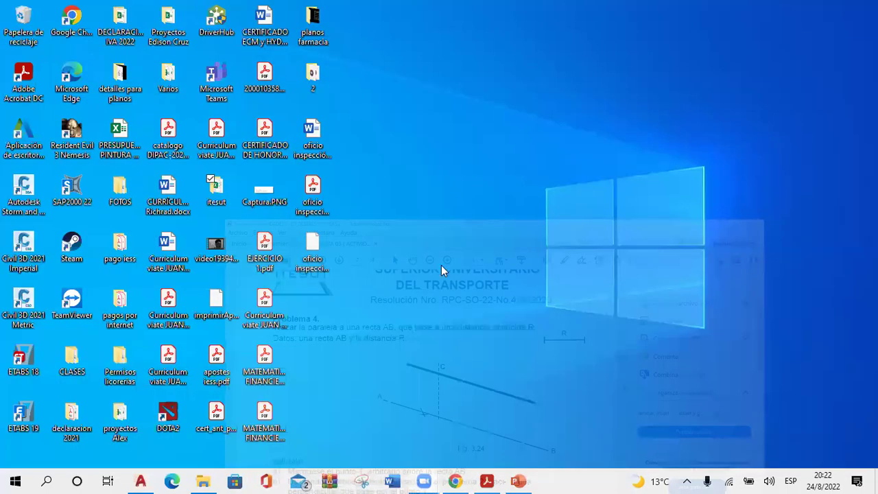
click(140, 480)
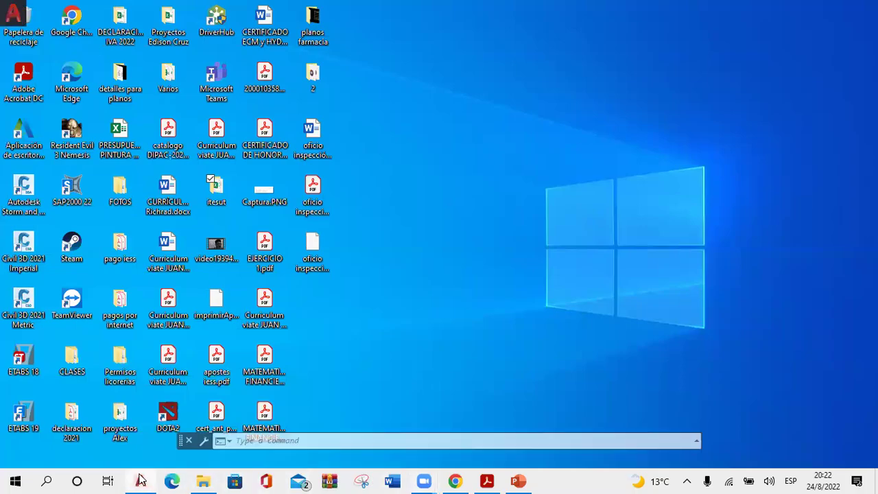
click(348, 190)
click(268, 172)
key(Delete)
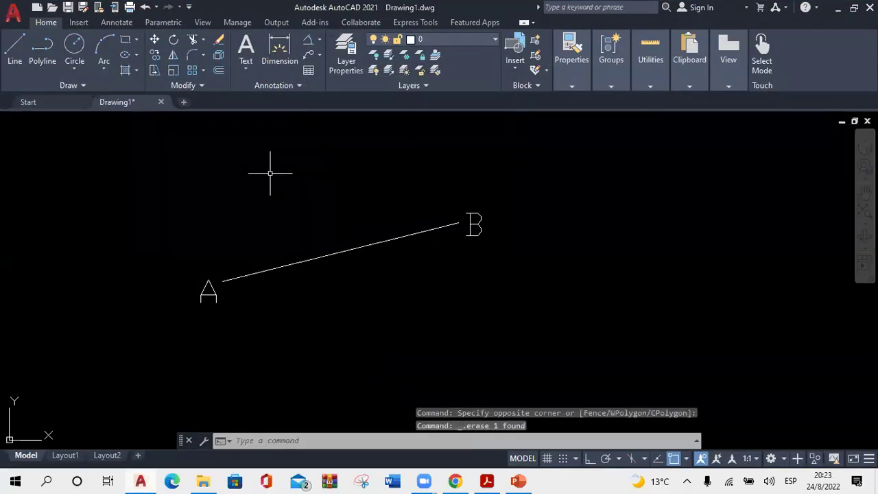
- Draw a separate horizontal line 20 units long above and to the right of point B, with Ortho on
scroll(295, 260, down, 5)
scroll(284, 264, up, 6)
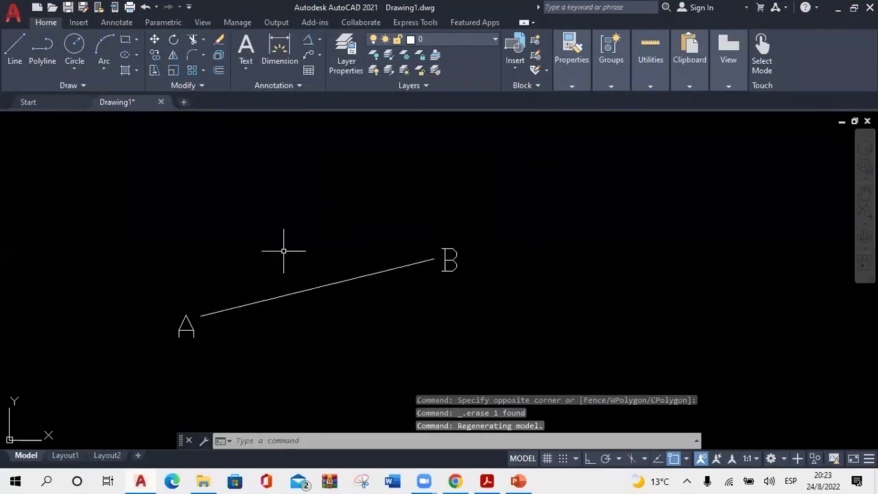
text(l)
key(Return)
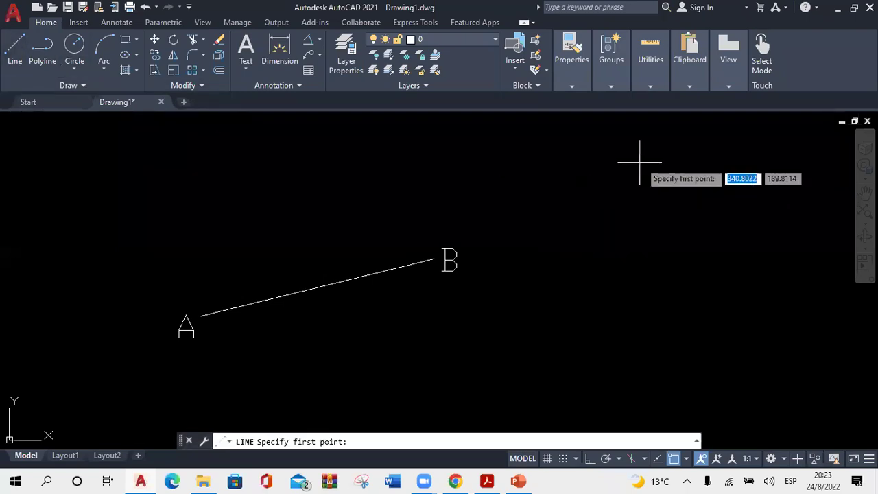
click(564, 160)
key(F8)
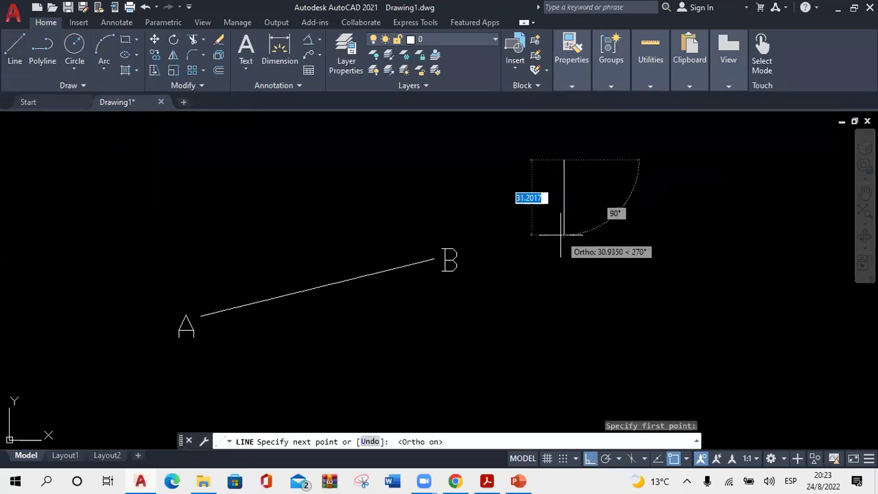
key(F8)
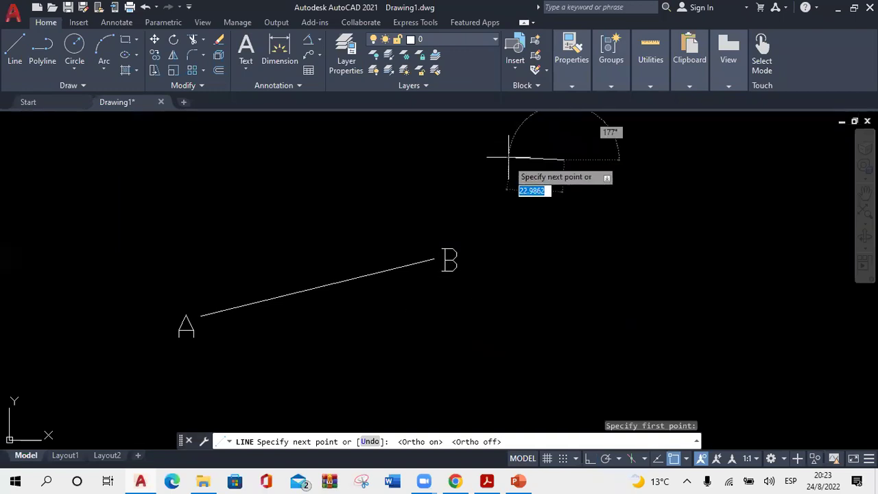
key(F8)
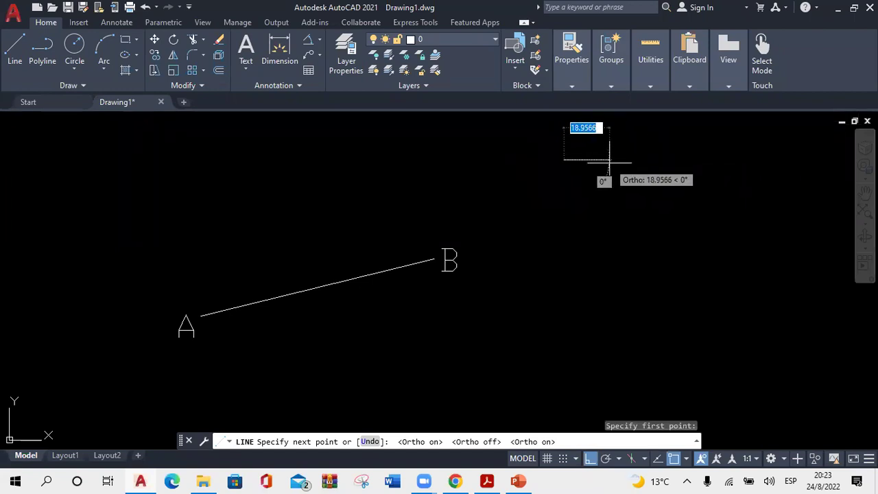
text(20)
key(Return)
key(Escape)
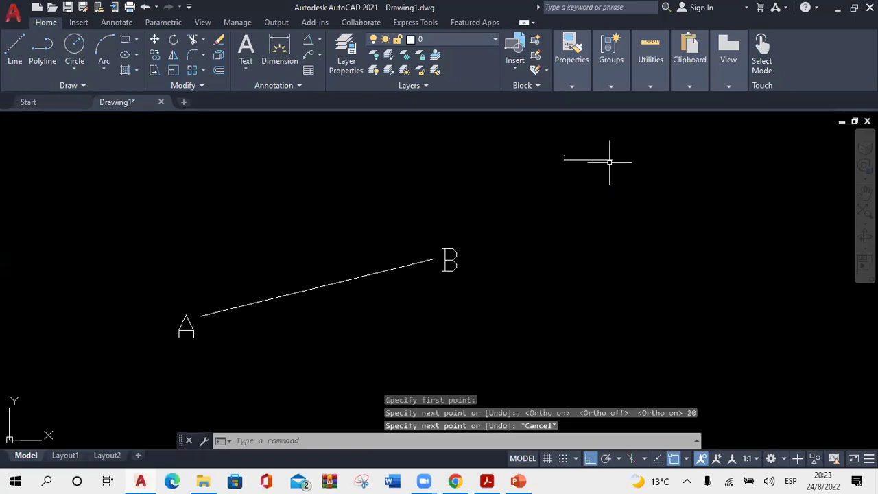
- Copy the label B to just above the short horizontal line, with Ortho off
click(448, 257)
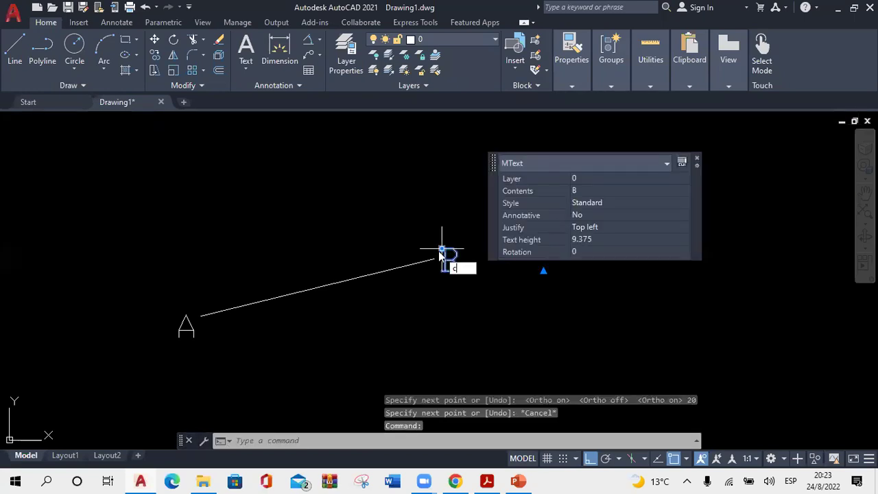
text(co)
key(Return)
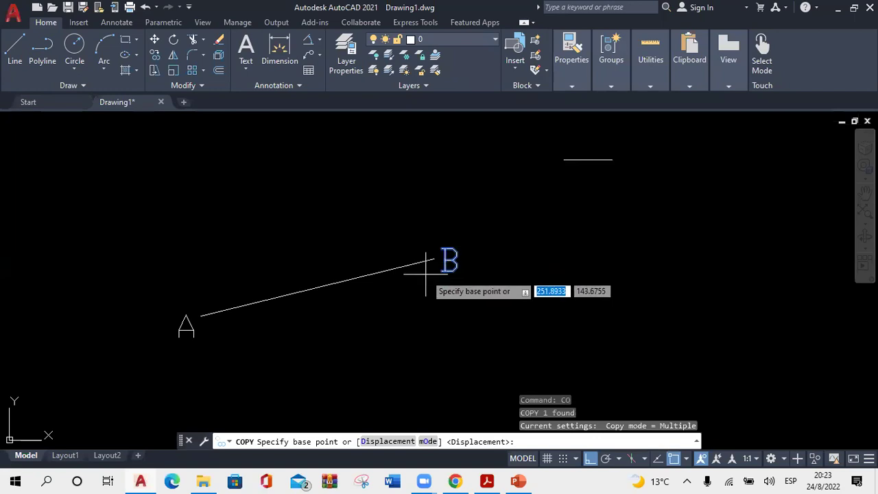
click(427, 274)
scroll(537, 192, down, 2)
middle_drag(552, 165, 562, 184)
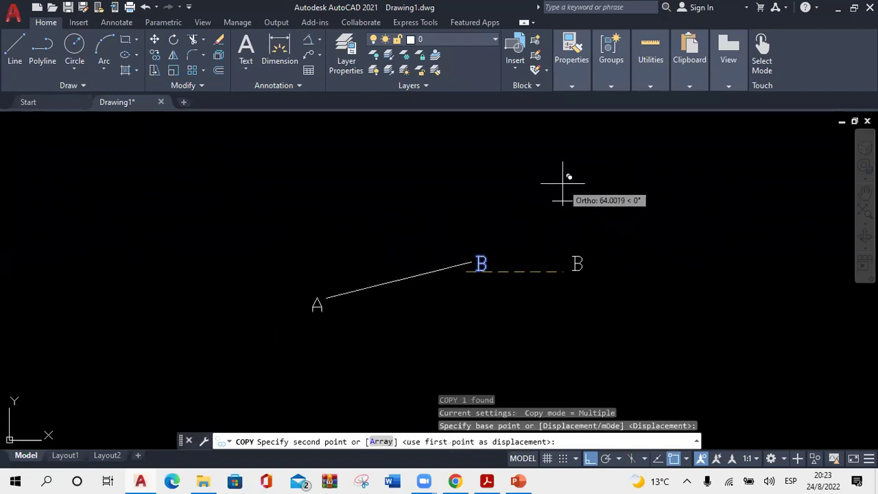
key(F8)
scroll(557, 194, up, 2)
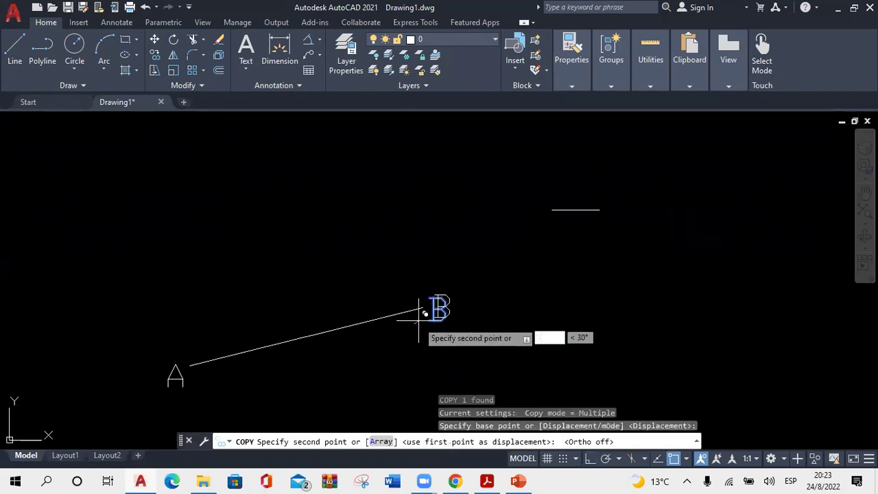
key(F8)
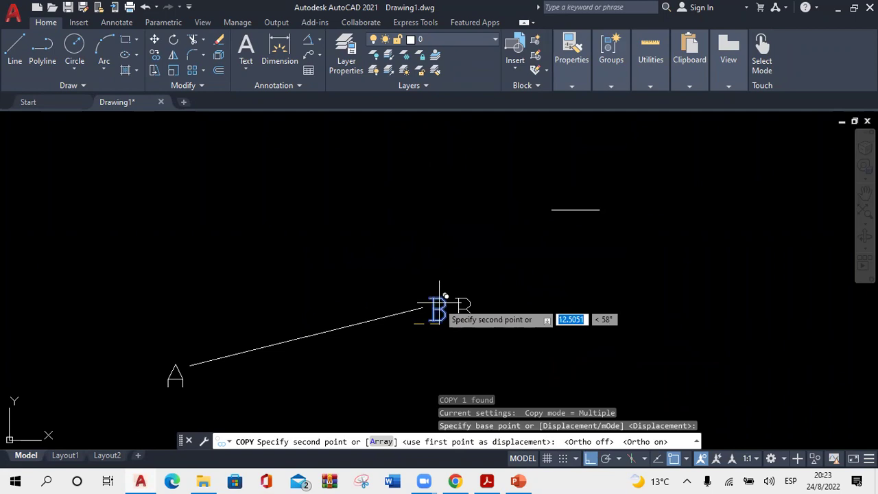
key(F8)
click(547, 199)
key(Escape)
- Change the text of the copied label above the short line to R
click(568, 196)
click(573, 186)
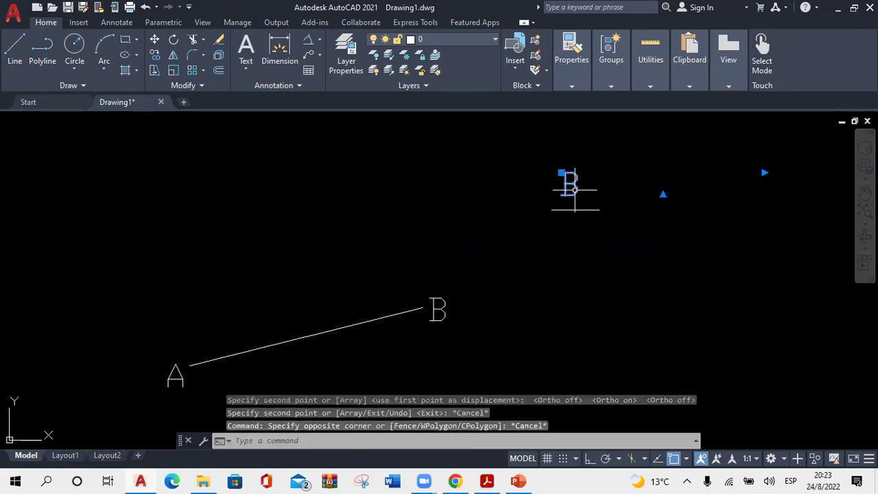
double_click(571, 185)
key(BackSpace)
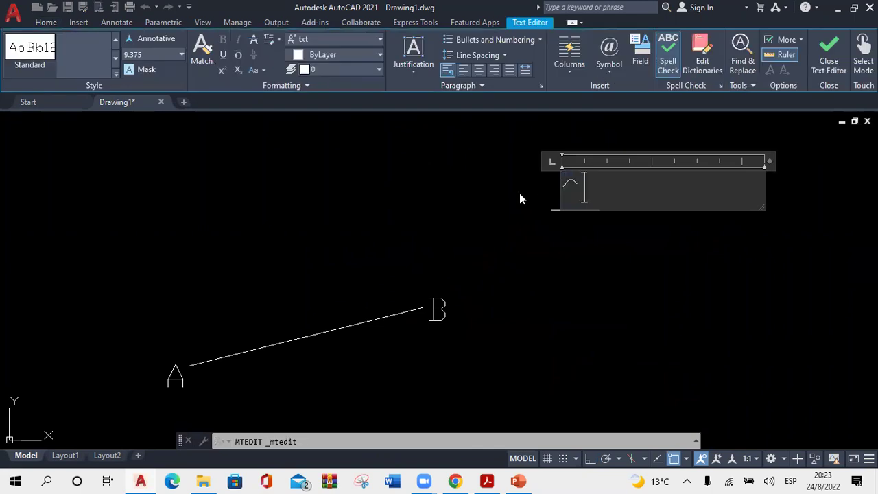
text(R)
key(Escape)
key(Escape)
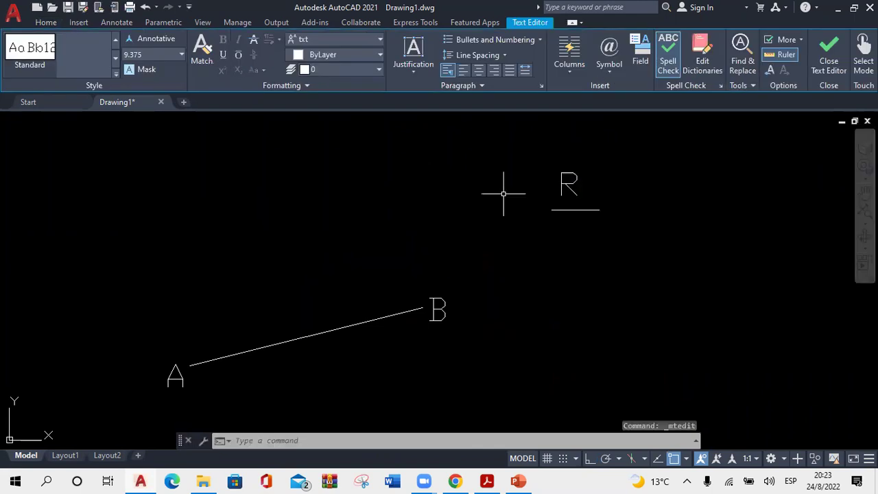
- Add a linear dimension between the endpoints of the short line under label R, placed just below it
click(582, 209)
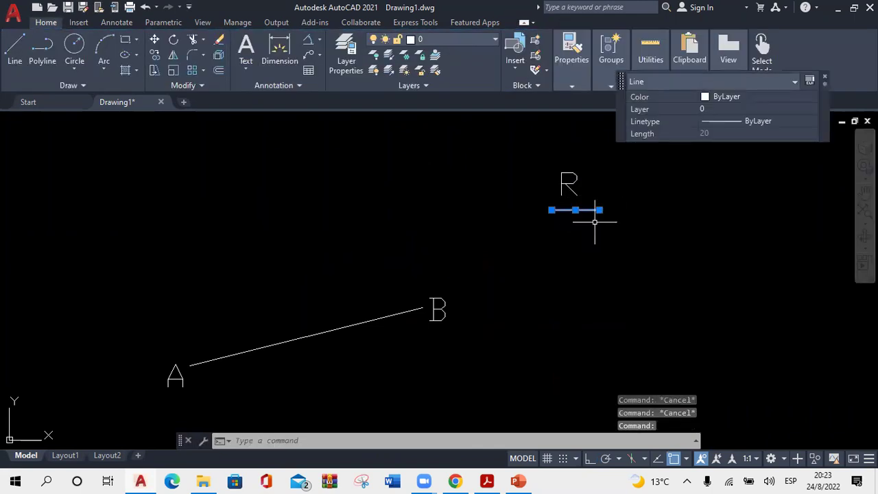
key(Escape)
click(280, 66)
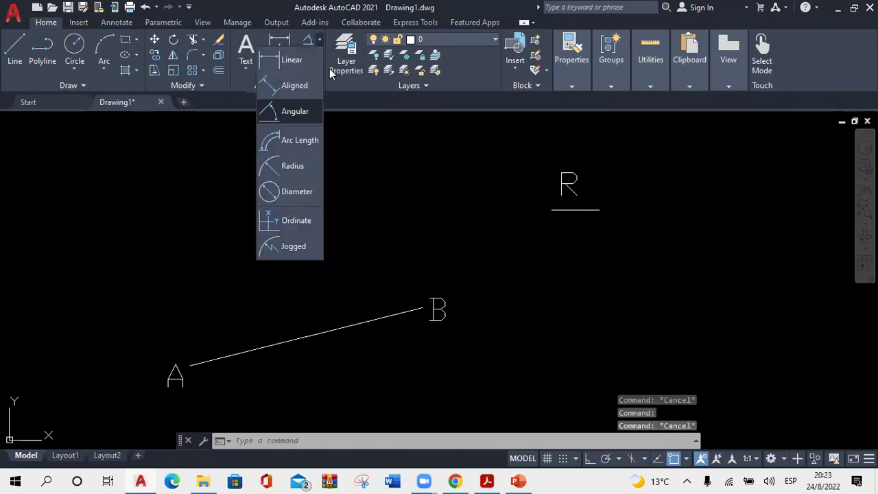
click(292, 60)
click(552, 210)
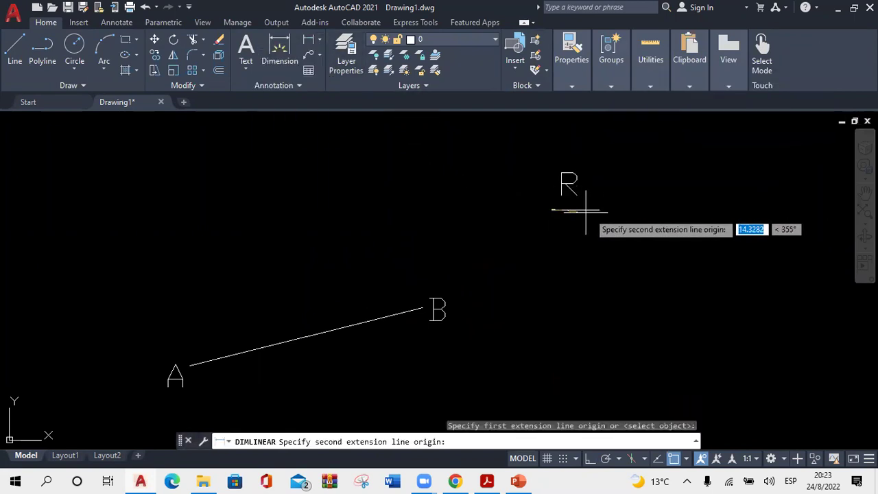
click(599, 209)
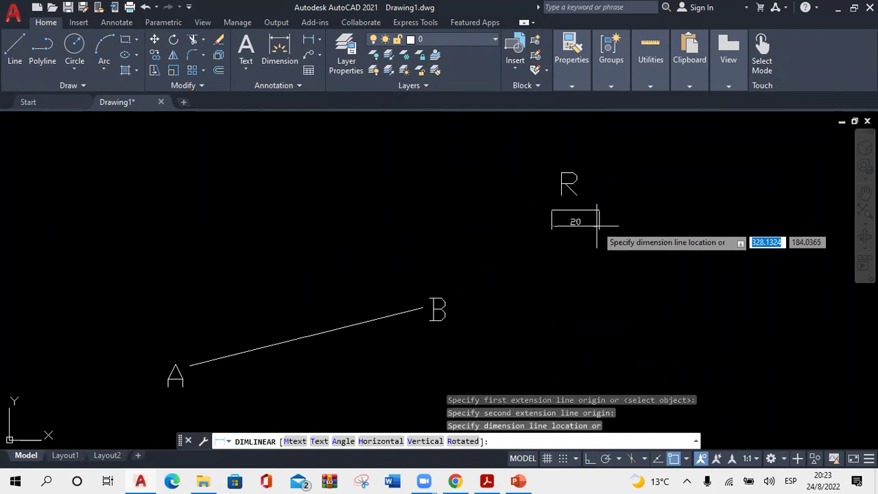
click(597, 224)
key(Escape)
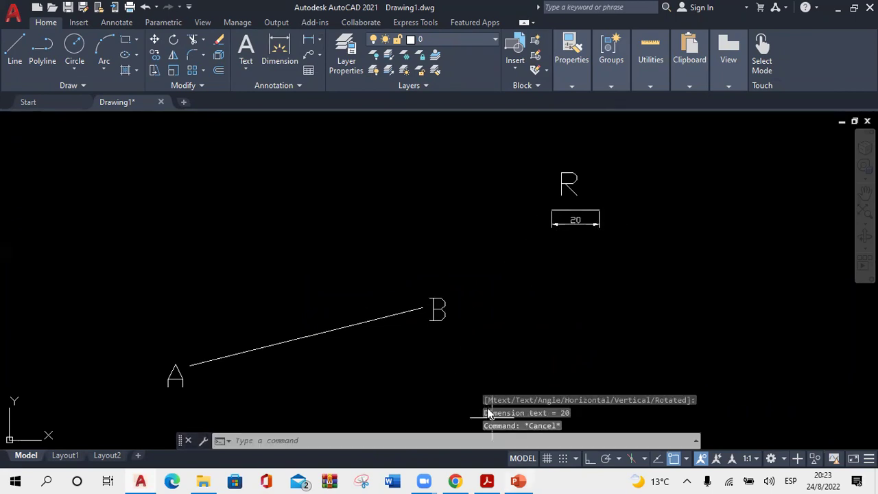
- Switch to the PDF in Adobe Acrobat Reader and read the solution steps a to d of Problema 4
click(488, 481)
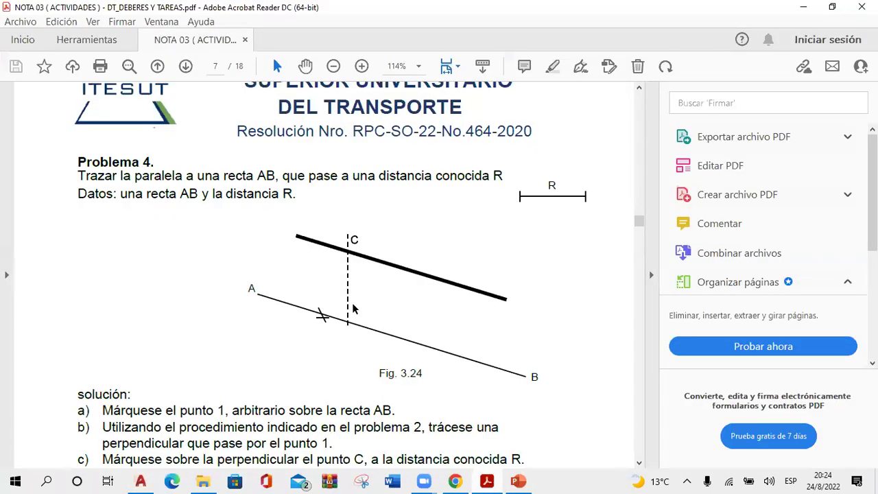
scroll(353, 309, down, 3)
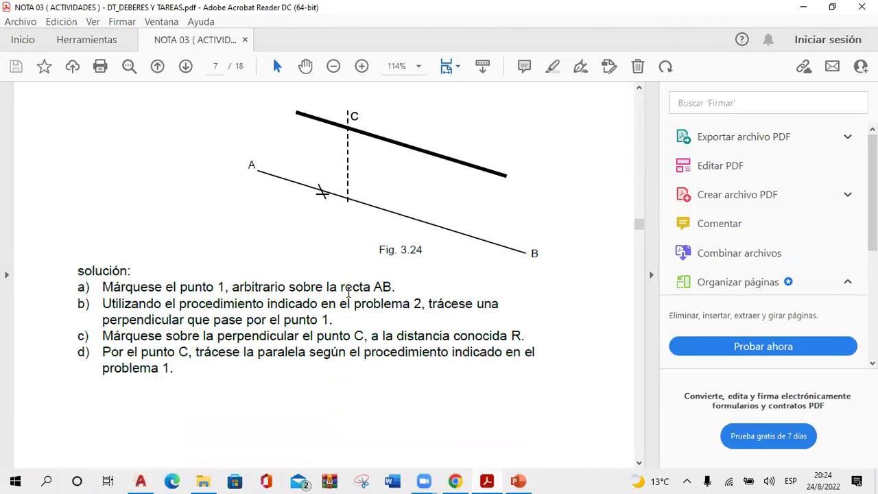
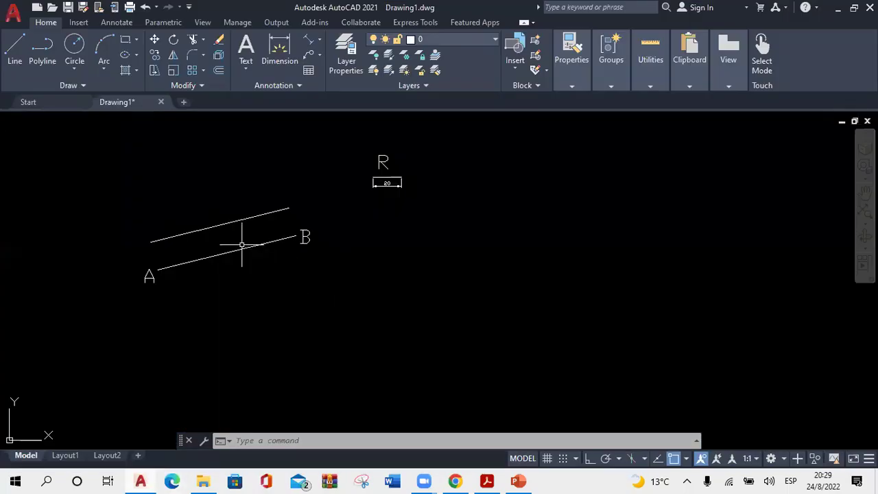
- Check Problema 5 in the PDF and draw its segment AF as a horizontal line 80 units long, with Ortho on, beside the earlier figure
click(488, 481)
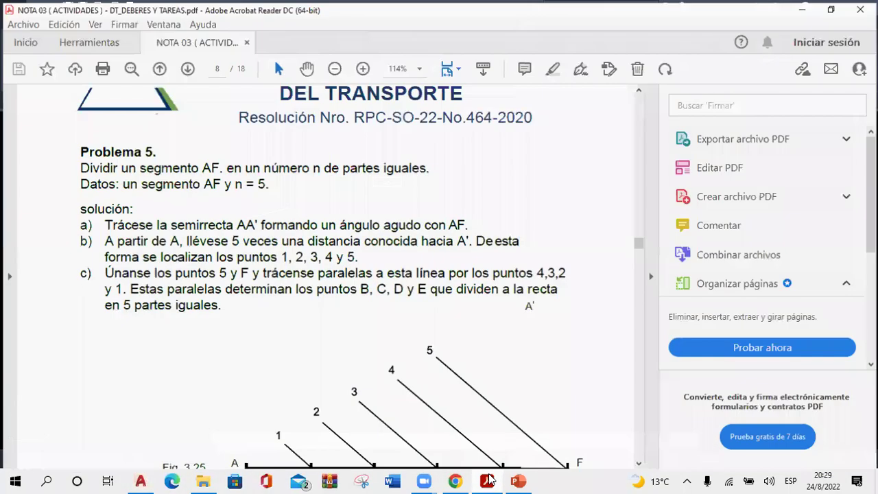
key(alt+Tab)
click(14, 51)
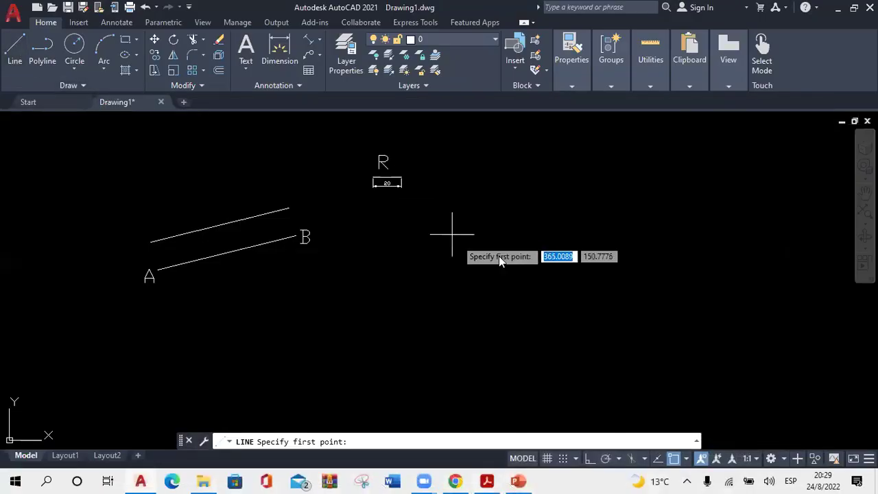
click(503, 256)
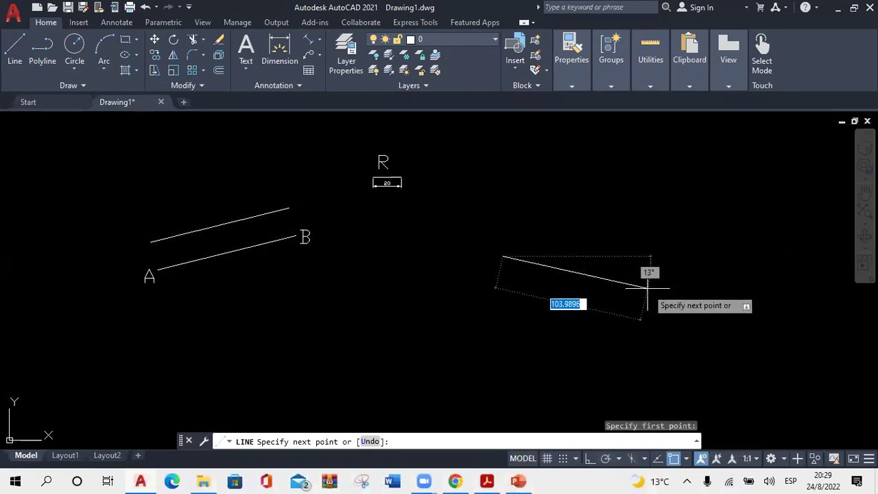
key(F8)
text(80)
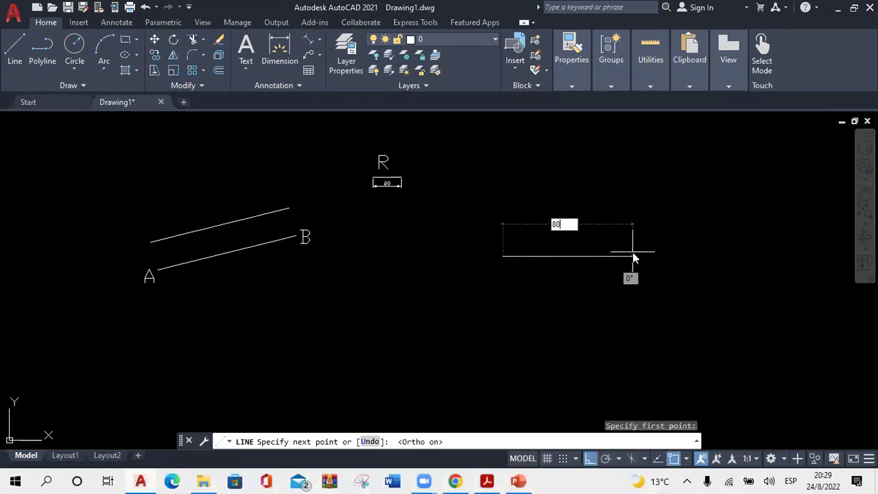
key(Return)
key(Escape)
- Draw a 40-unit line from the left endpoint of the 80-unit horizontal line, rising at an acute angle, with Ortho off
scroll(627, 253, up, 4)
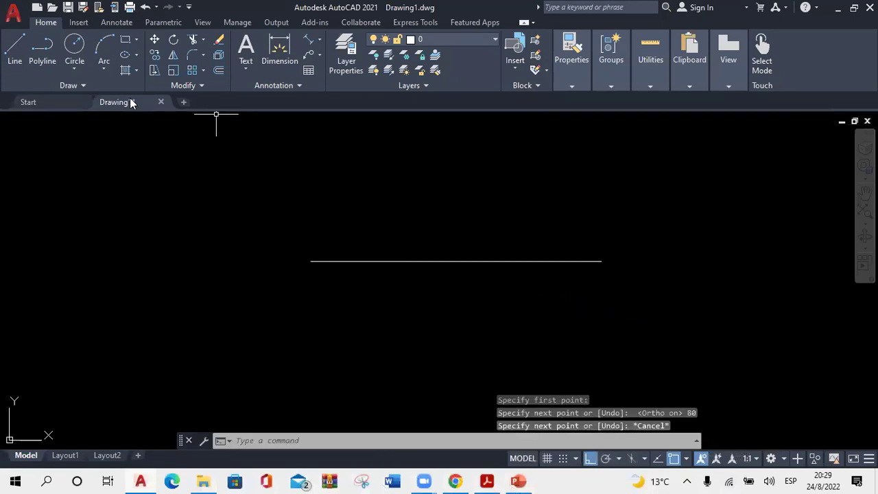
click(14, 48)
click(311, 260)
scroll(311, 264, down, 4)
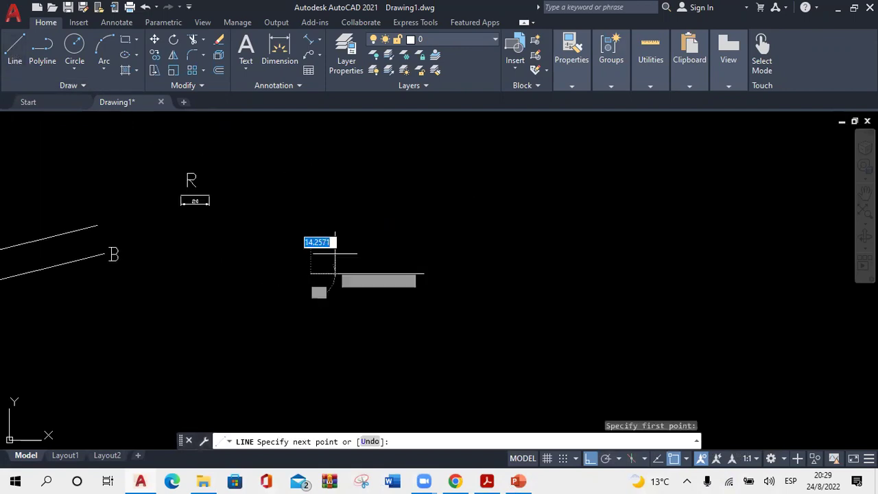
key(F8)
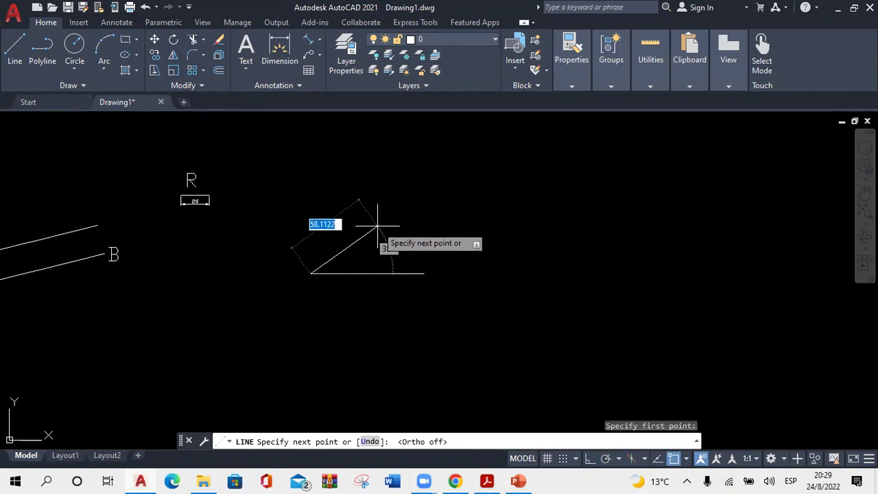
text(40)
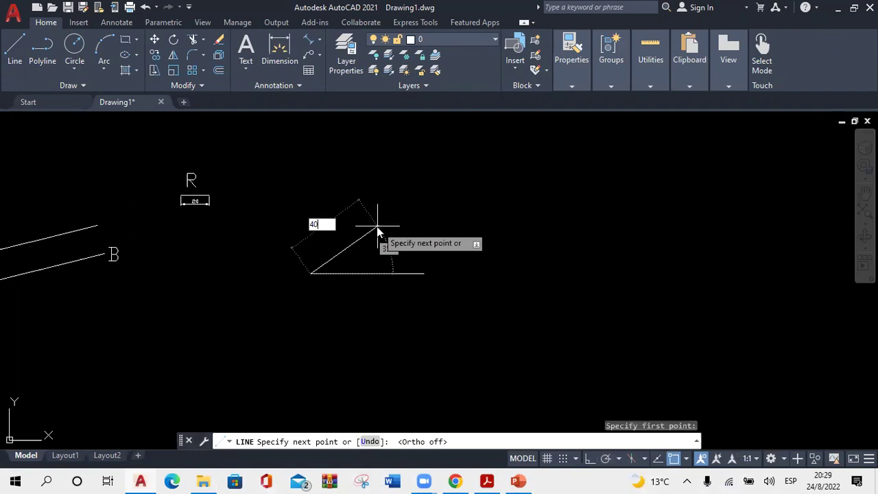
key(Return)
key(Escape)
- Switch to the PDF in Adobe Acrobat Reader and read the solution steps and figure of Problema 5
click(339, 249)
click(322, 243)
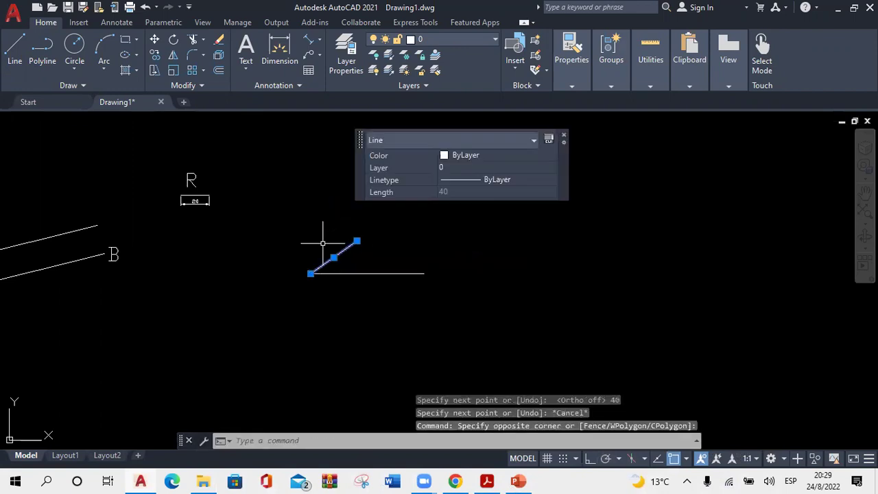
click(518, 480)
click(519, 480)
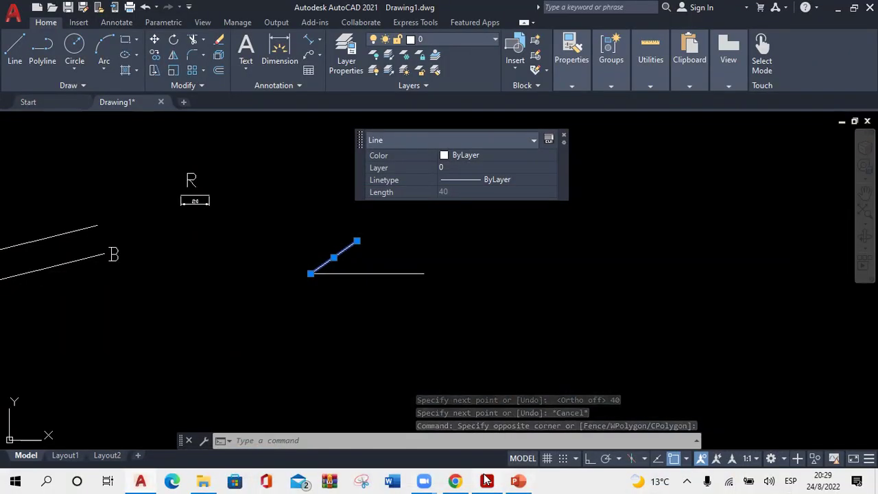
click(486, 480)
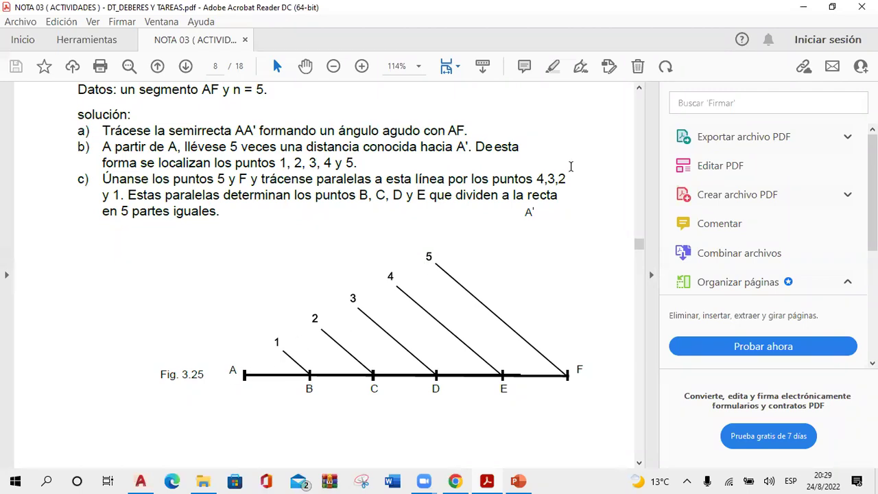
click(804, 7)
- Divide the 40-unit inclined line into 5 segments with the Divide command
text(d)
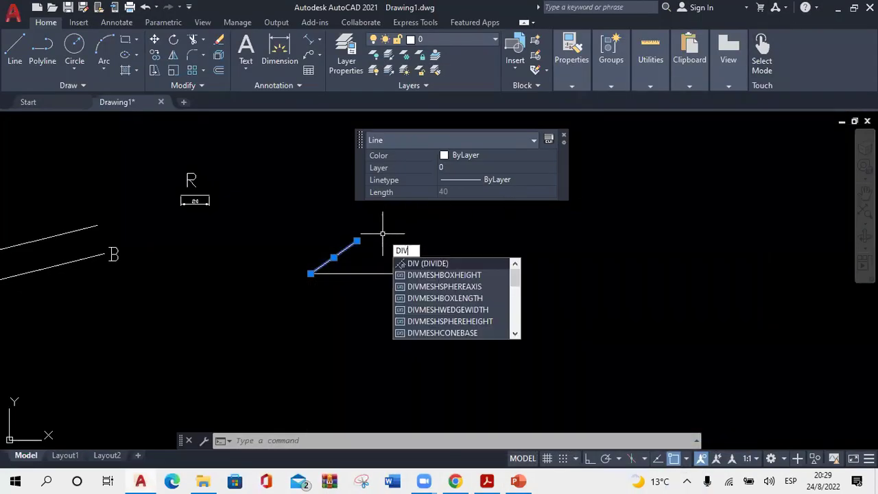
key(Return)
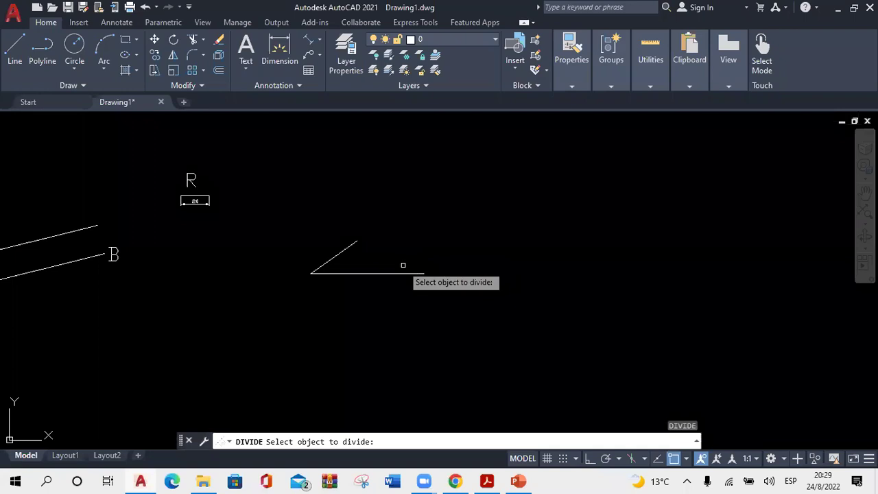
click(346, 250)
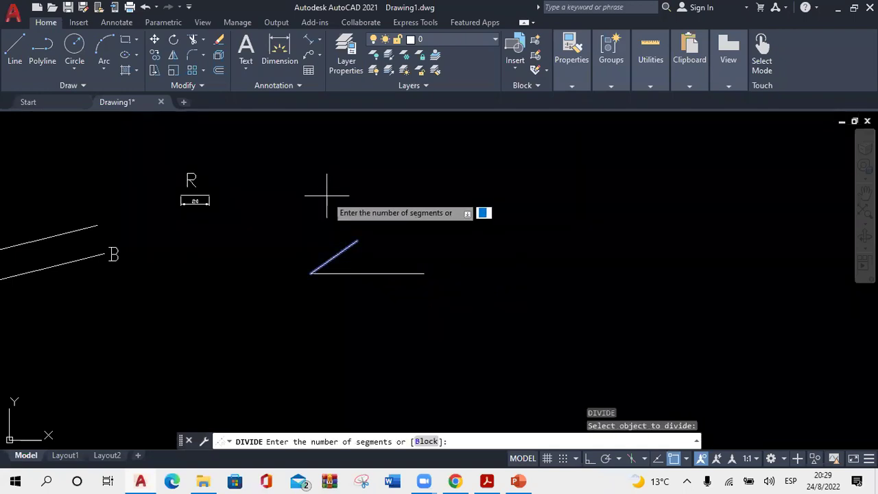
text(5)
key(Return)
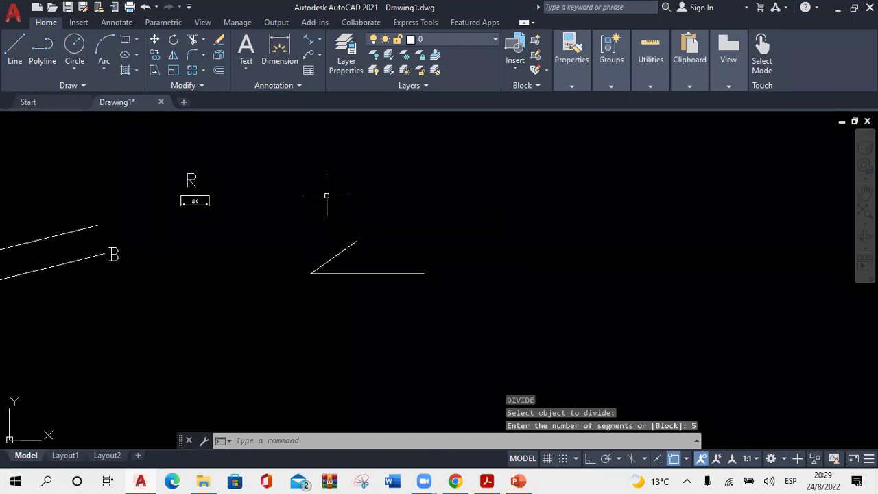
- Erase the inclined line to inspect its division points, and undo the erasure
scroll(343, 247, up, 2)
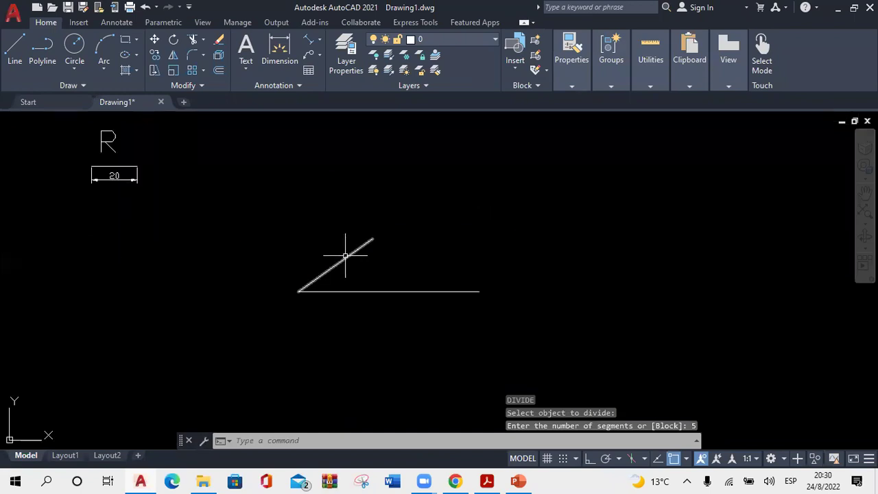
click(346, 255)
key(Delete)
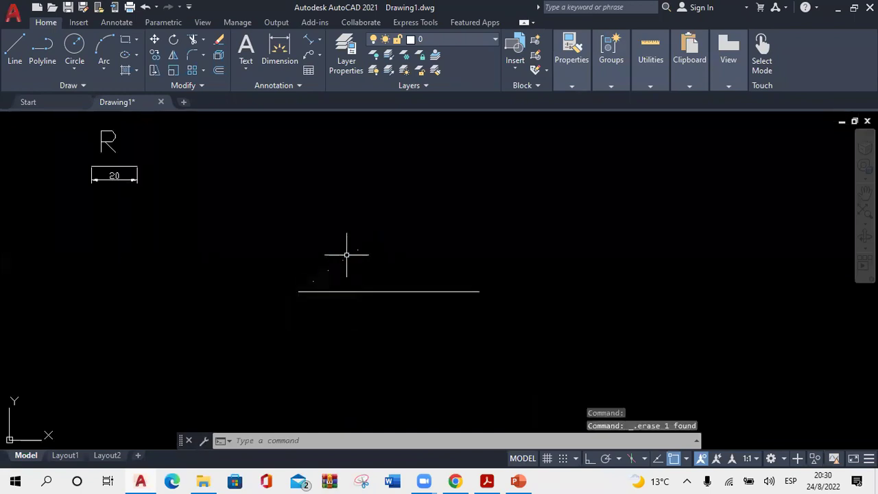
scroll(325, 283, up, 2)
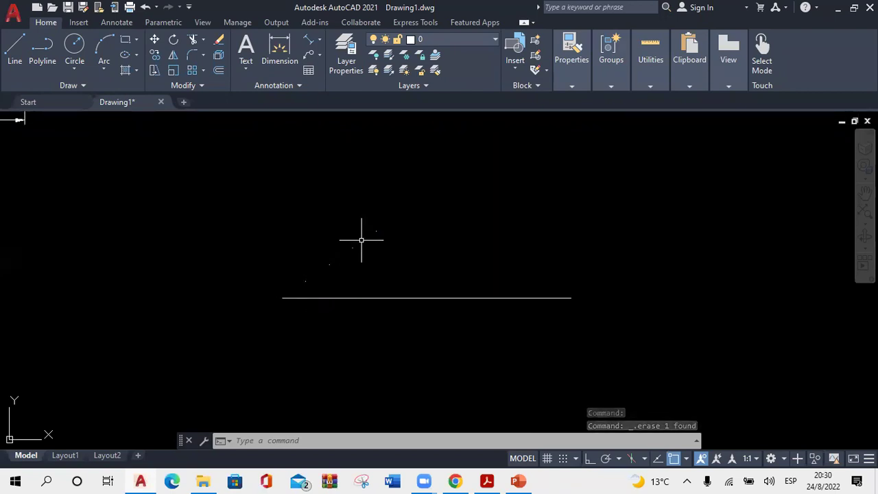
scroll(387, 223, up, 2)
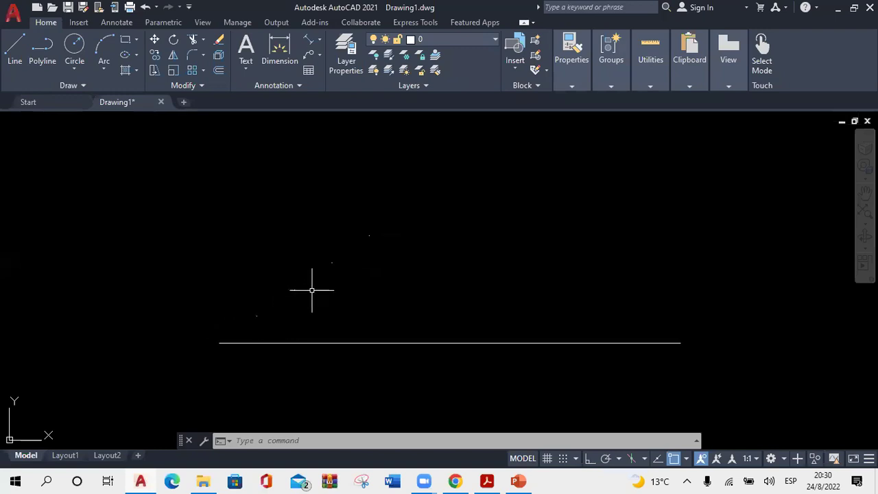
key(ctrl+z)
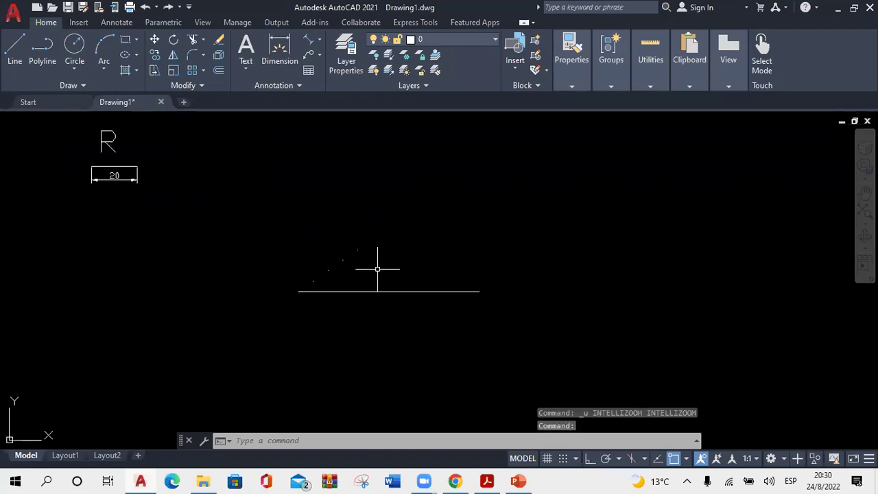
- Divide the restored inclined line into 6 segments with the Divide command
click(348, 258)
text(div)
key(Return)
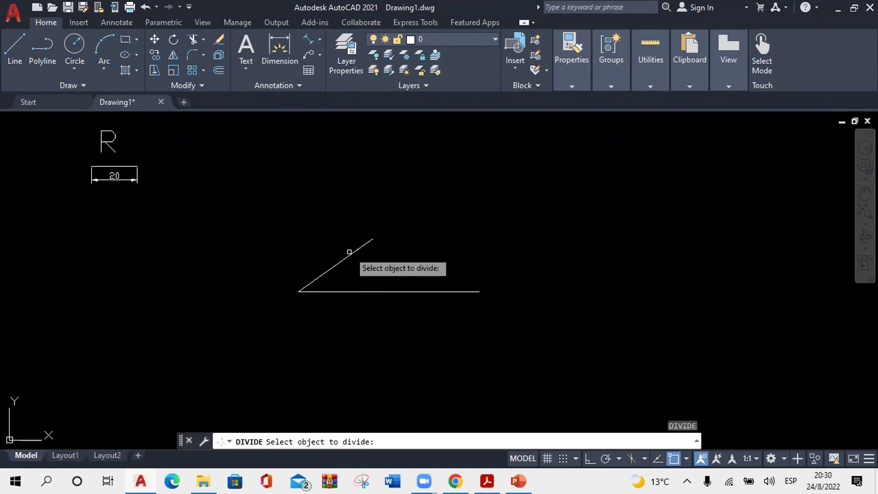
click(350, 255)
text(6)
key(Return)
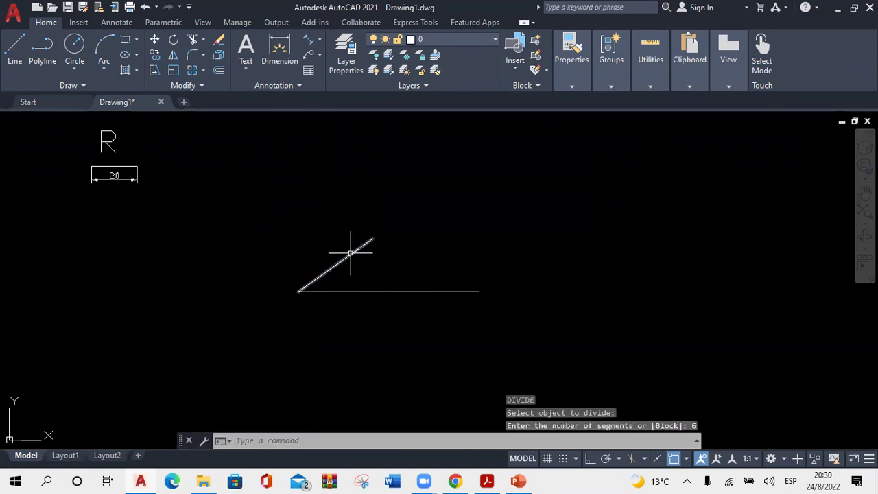
- Erase the 40-unit inclined line, keeping only its division points for inspection
click(350, 254)
key(Delete)
scroll(348, 256, up, 2)
scroll(327, 279, up, 2)
- Erase all the leftover division points above the horizontal line
click(339, 313)
click(275, 250)
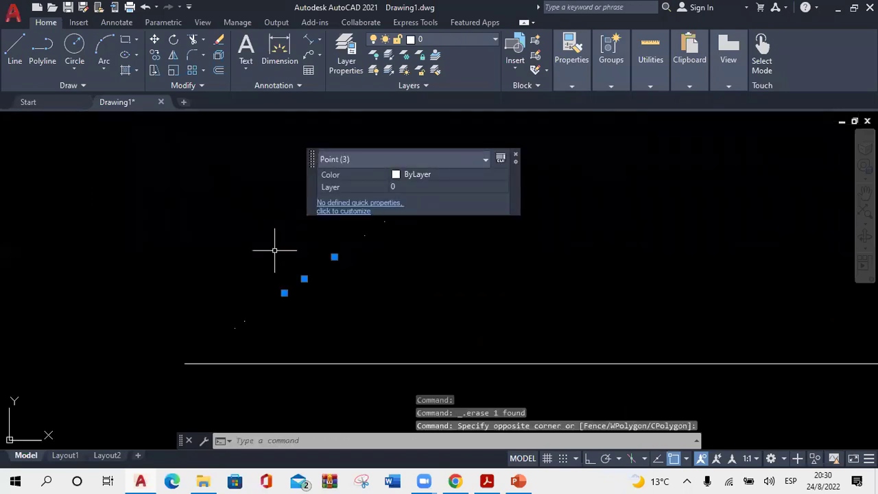
key(ctrl+z)
click(495, 309)
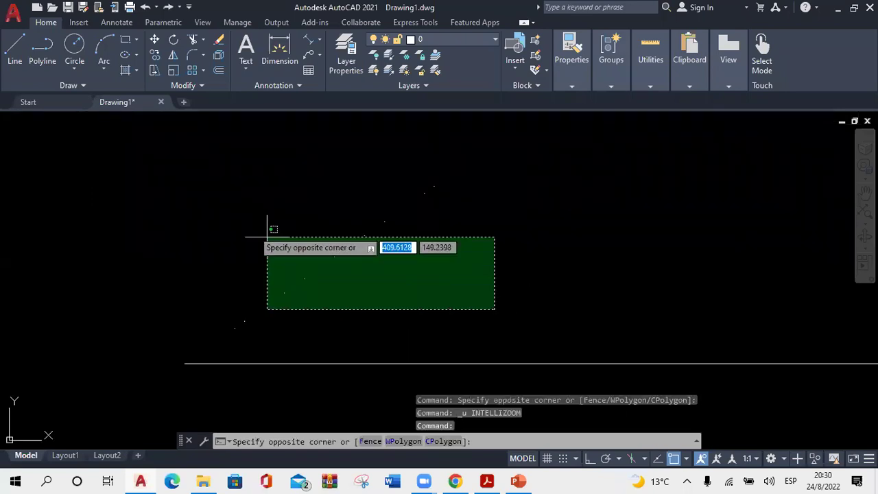
click(180, 194)
click(509, 317)
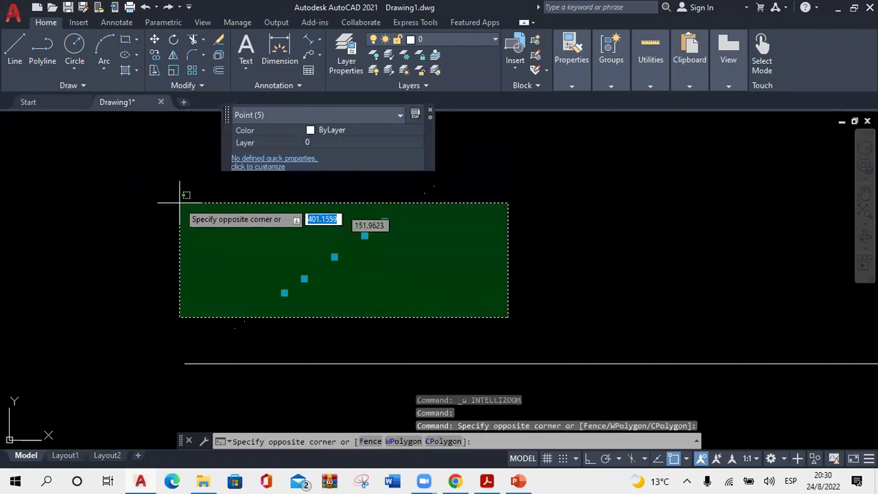
click(137, 157)
key(Delete)
click(295, 337)
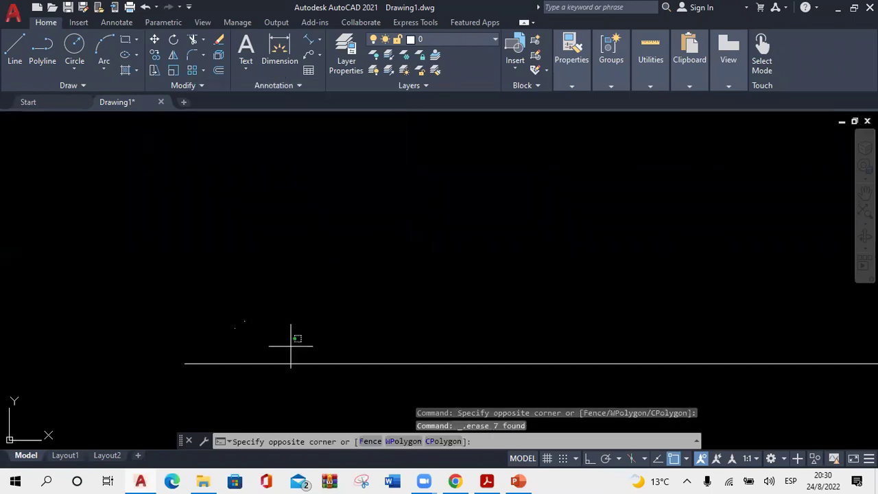
click(190, 288)
key(Delete)
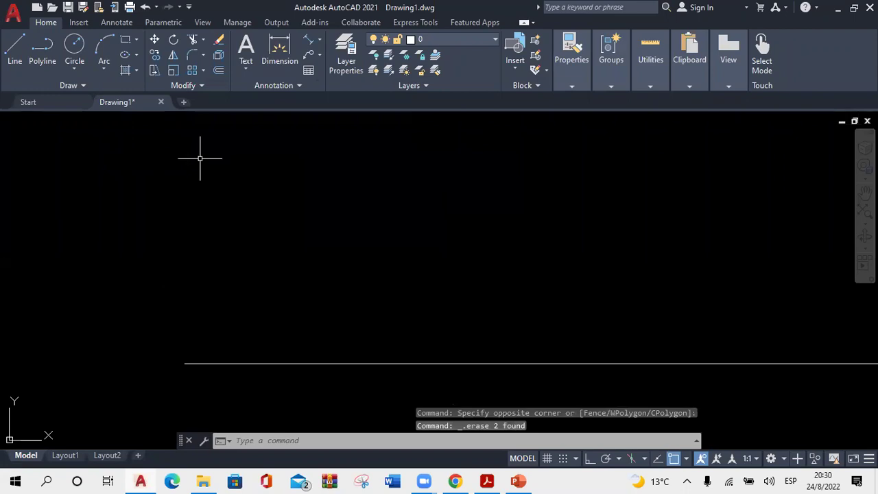
- Draw a 30-unit line from the left endpoint of the horizontal line, rising at about 34°
click(14, 48)
click(184, 362)
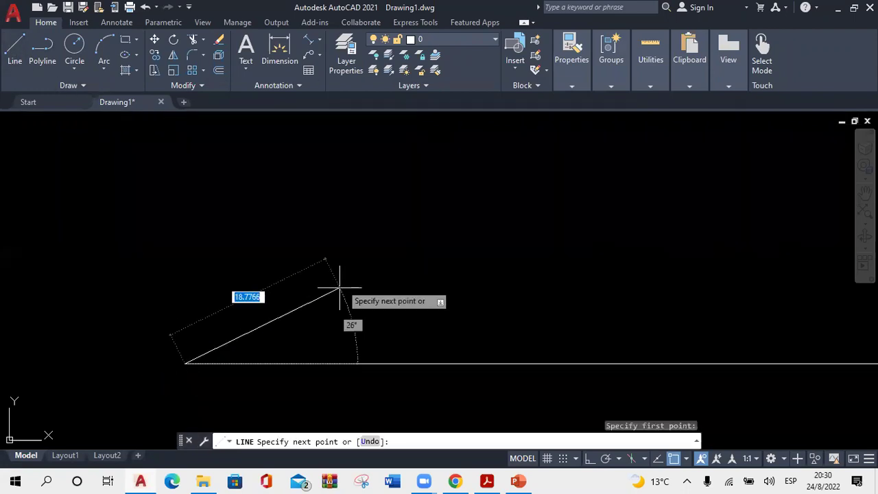
text(30)
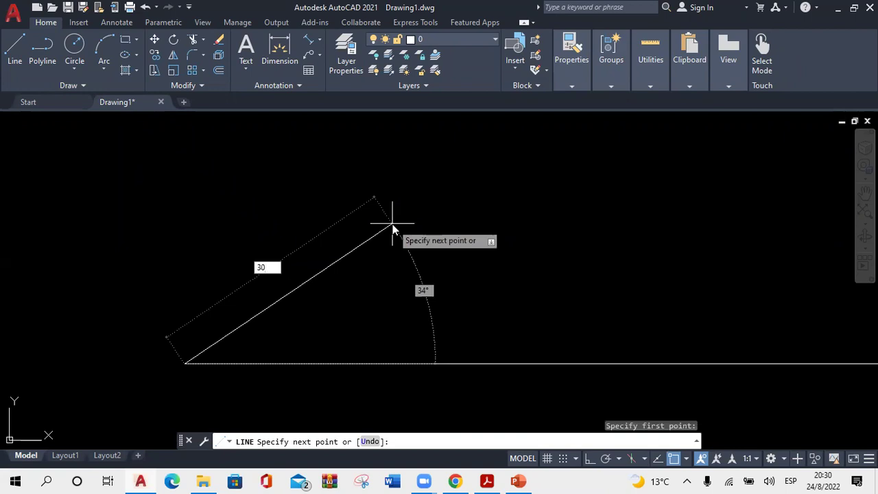
key(Return)
key(Escape)
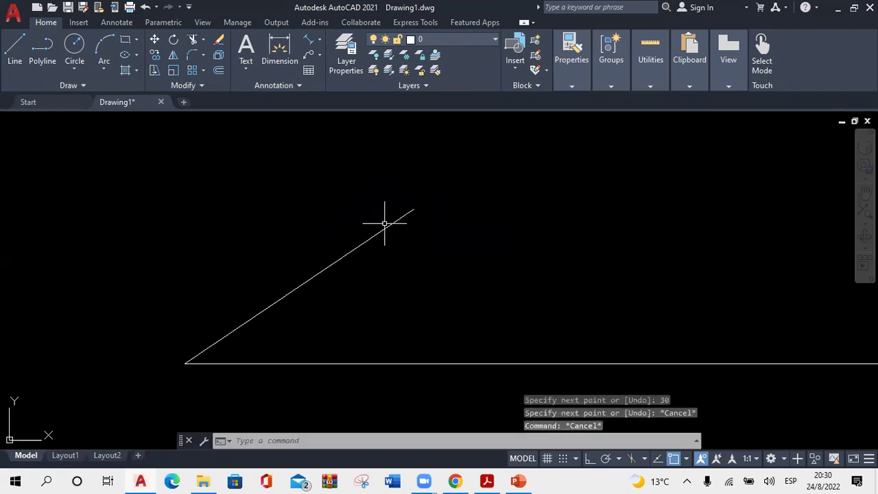
- Divide the 30-unit inclined line into 5 segments and erase the line, leaving only its division points
click(378, 236)
click(377, 234)
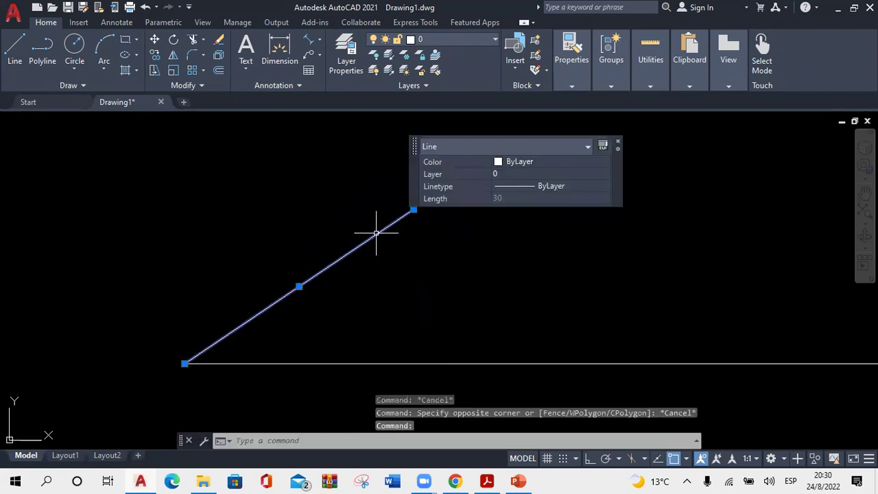
text(div)
key(Return)
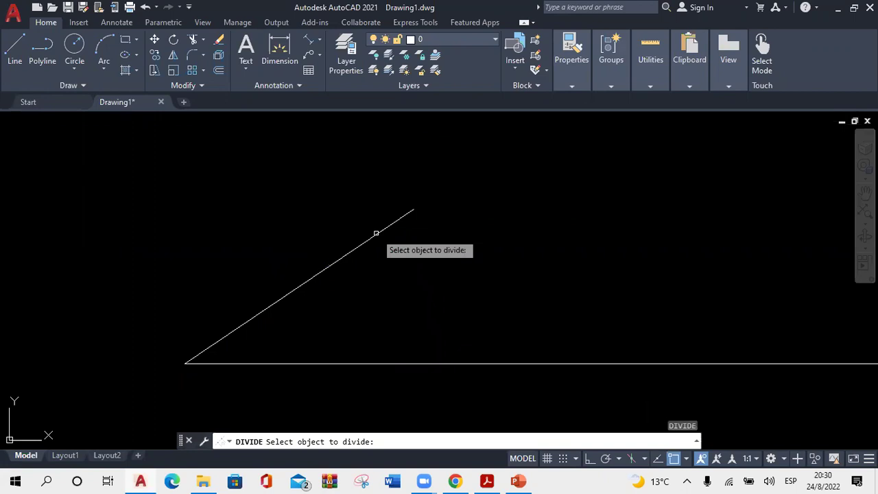
click(377, 234)
text(5)
key(Return)
click(378, 234)
key(Delete)
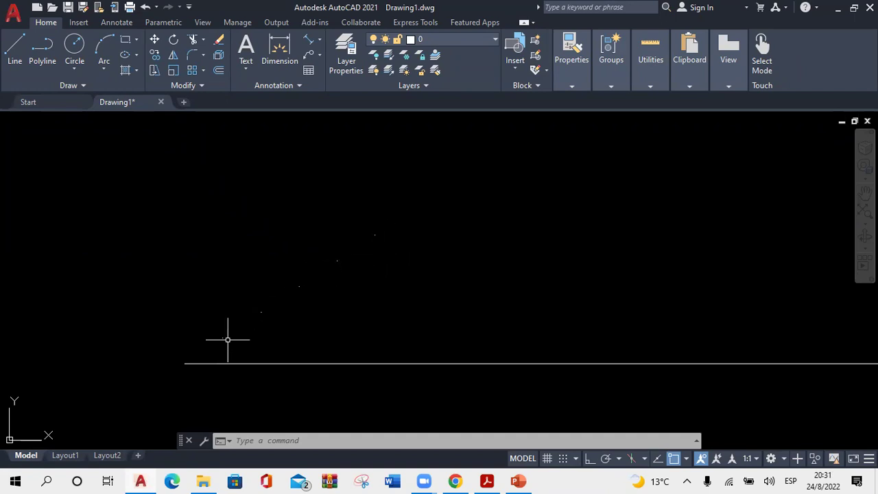
click(15, 55)
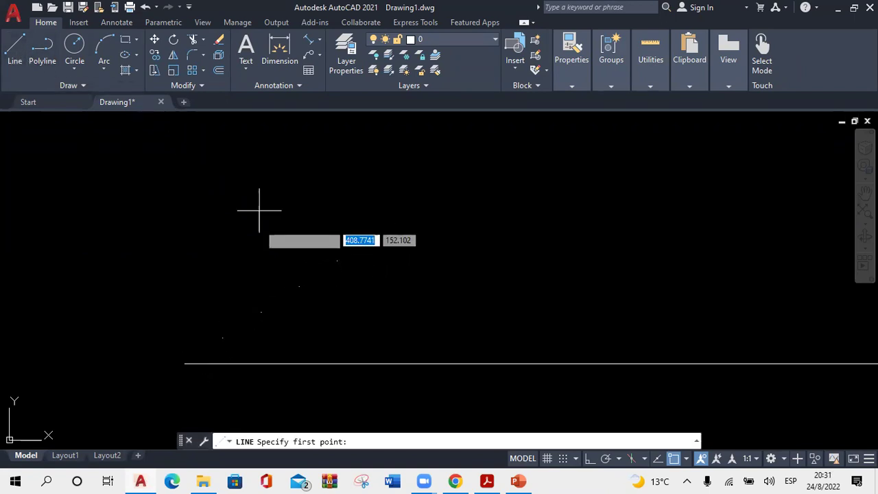
click(185, 363)
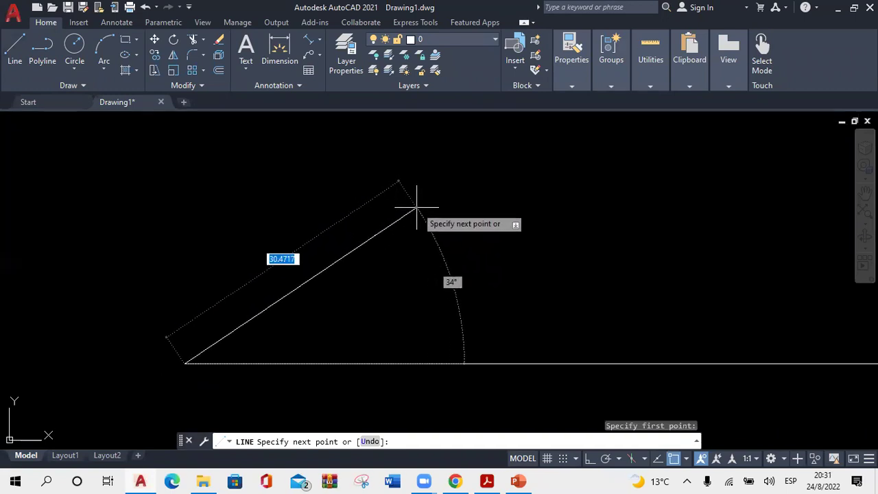
key(Escape)
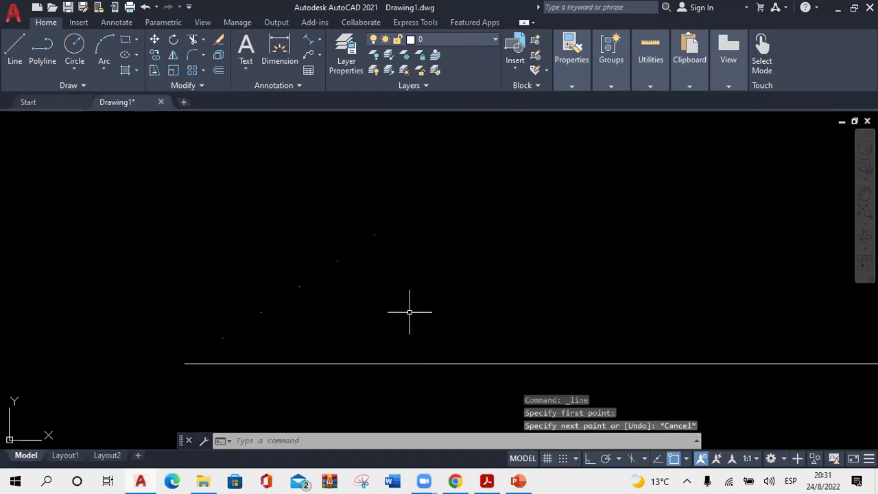
- Erase all the division points above the horizontal line
click(481, 350)
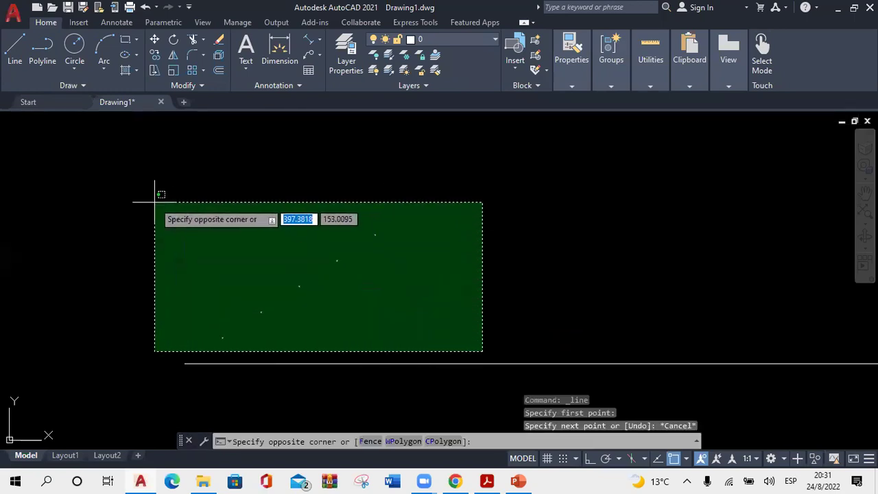
click(154, 202)
key(Delete)
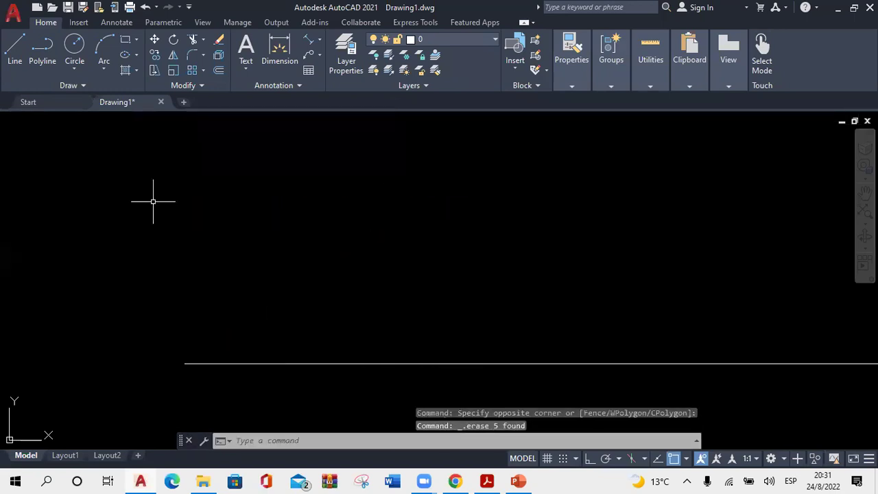
- Draw a 30-unit line from the left endpoint of the horizontal line, rising at about 29°
click(15, 49)
click(185, 363)
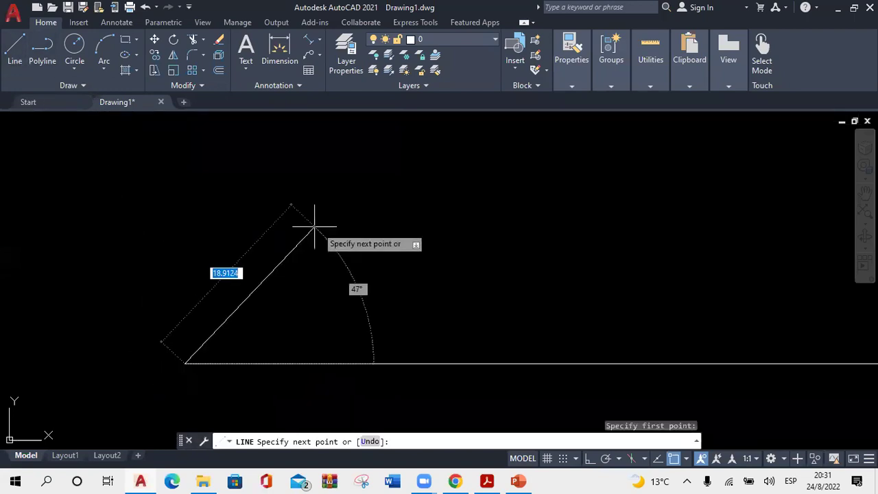
text(30)
key(Return)
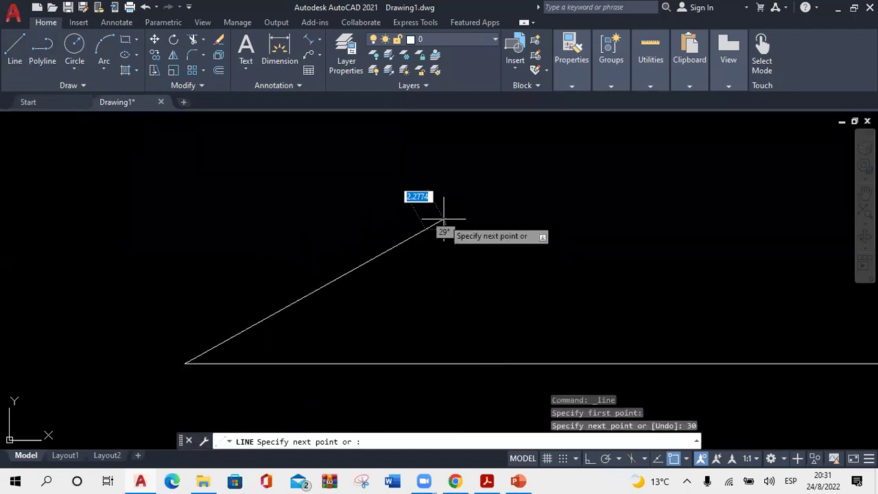
key(Escape)
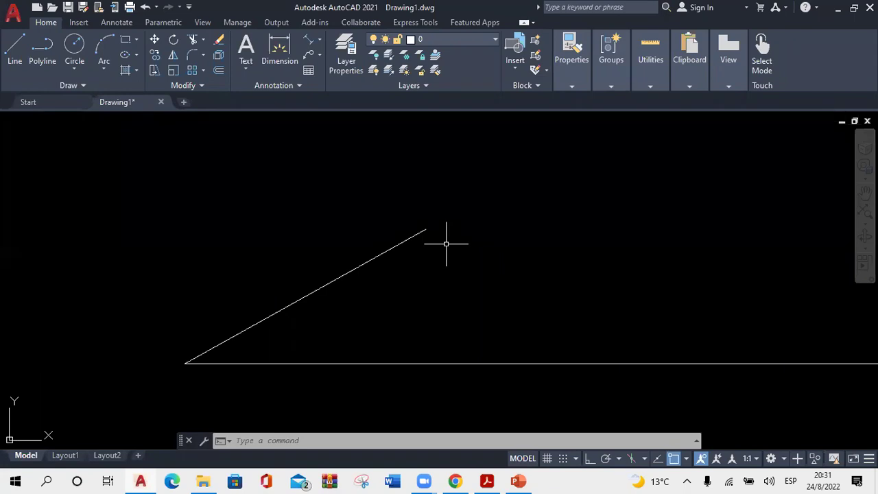
- Draw a circle of radius 6 centred on the shared left endpoint of the two lines
click(74, 45)
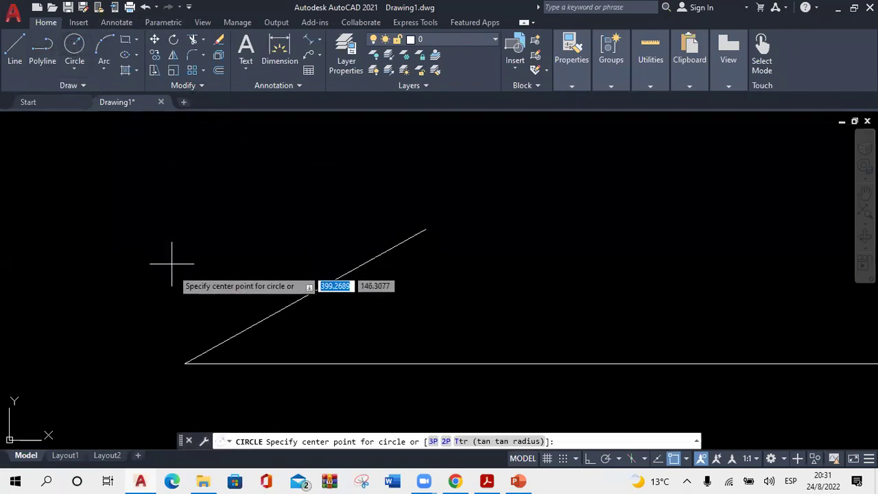
click(185, 363)
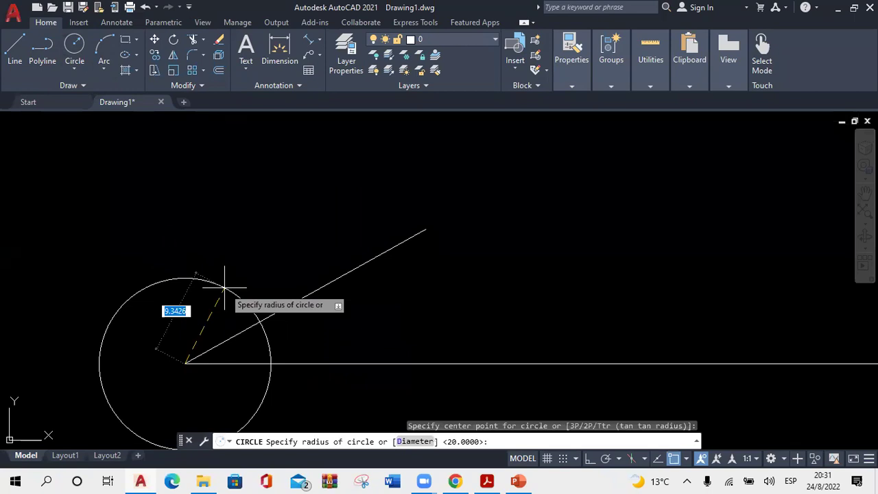
text(6)
key(Return)
key(Escape)
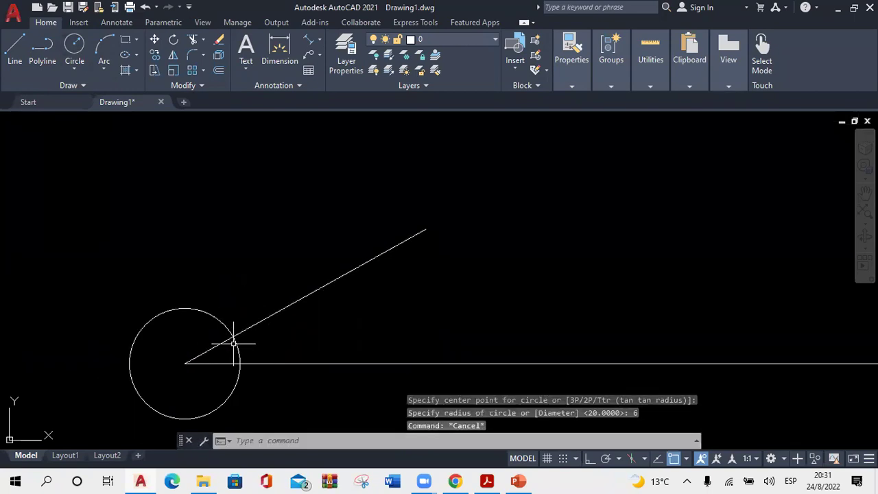
- Draw a circle of radius 6 centred where the first circle crosses the inclined line
scroll(234, 340, up, 1)
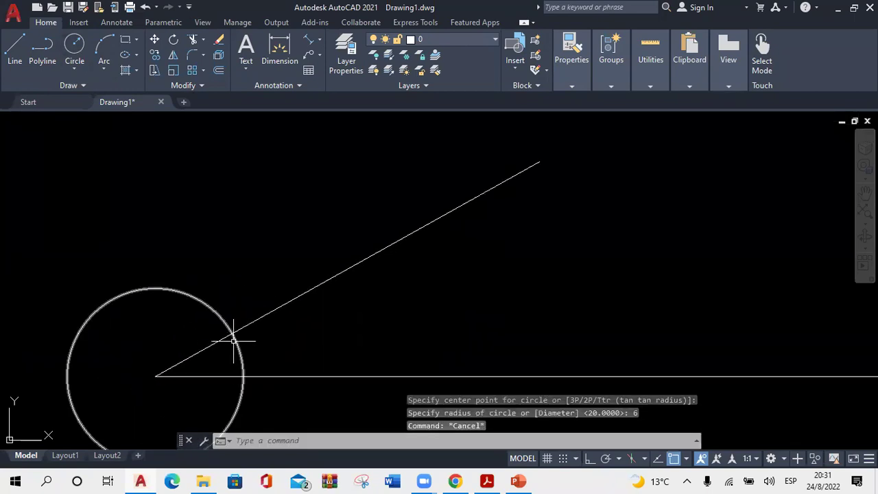
click(83, 47)
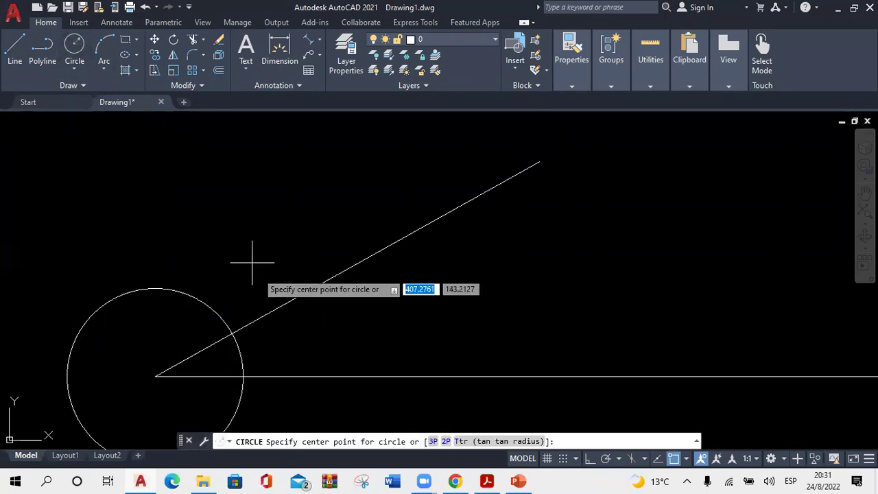
click(231, 334)
text(6)
key(Return)
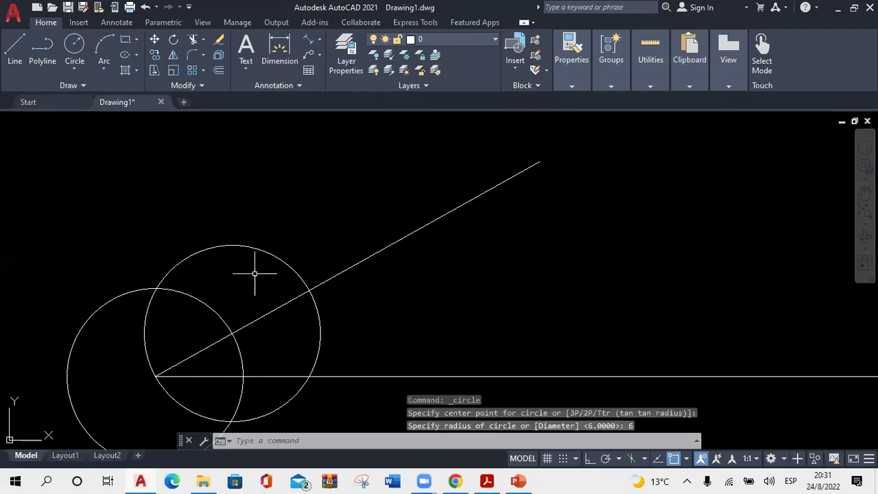
key(Escape)
click(254, 283)
click(206, 212)
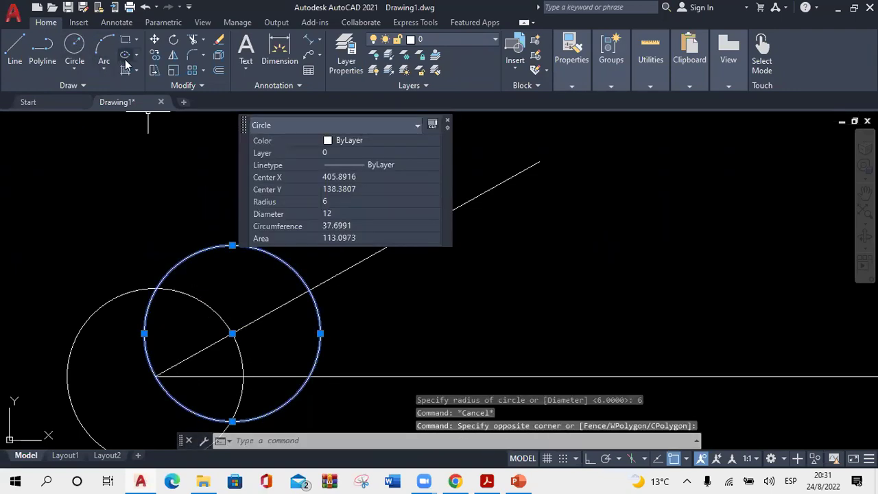
click(159, 59)
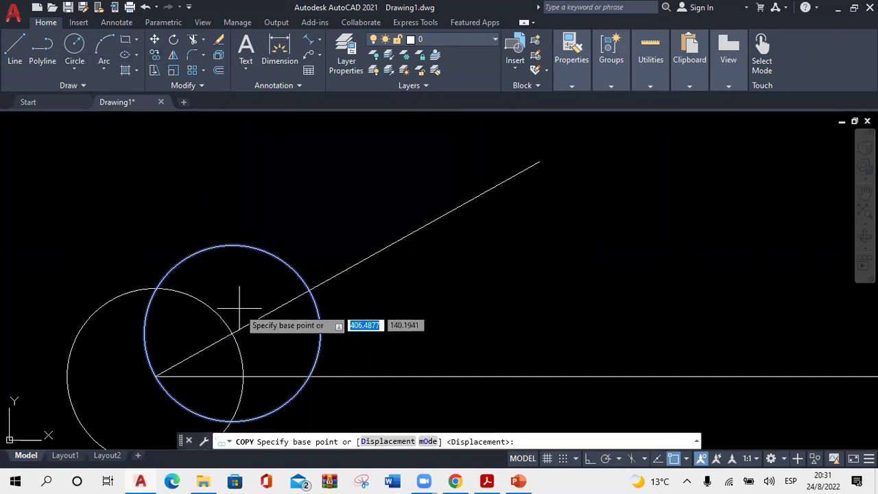
click(309, 291)
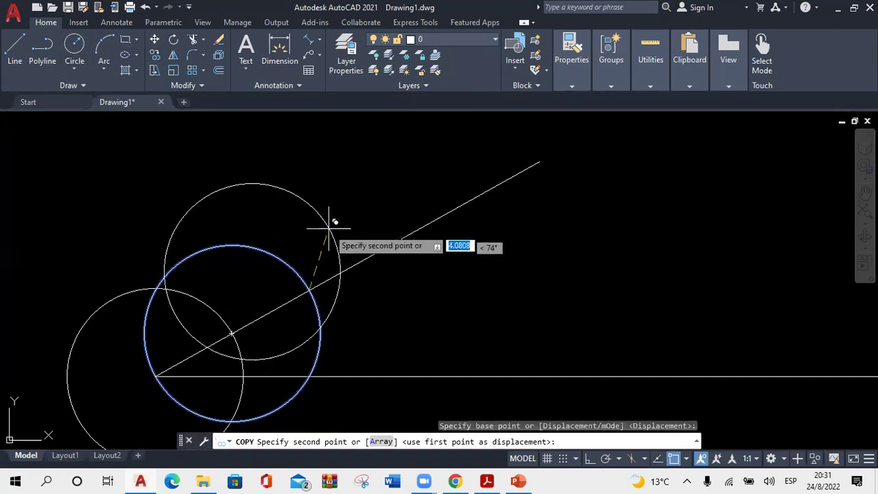
key(Escape)
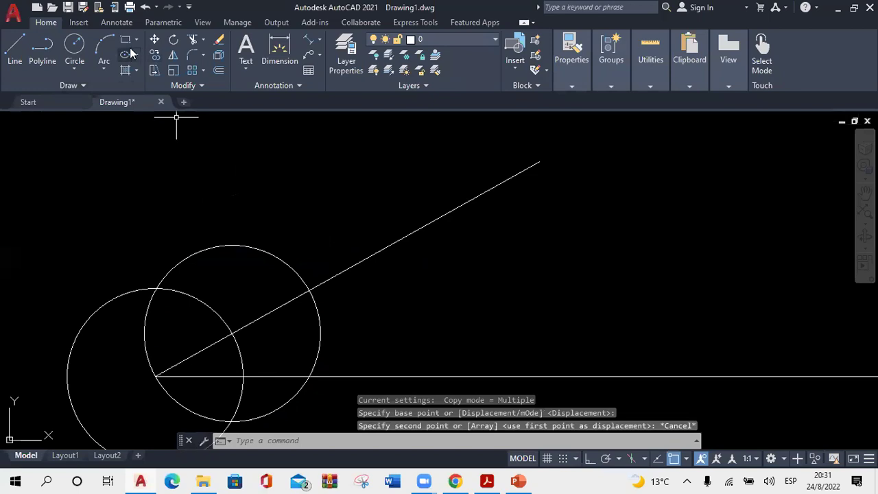
- Draw a third circle of radius 6 centred where the second circle crosses the inclined line
click(75, 47)
click(309, 291)
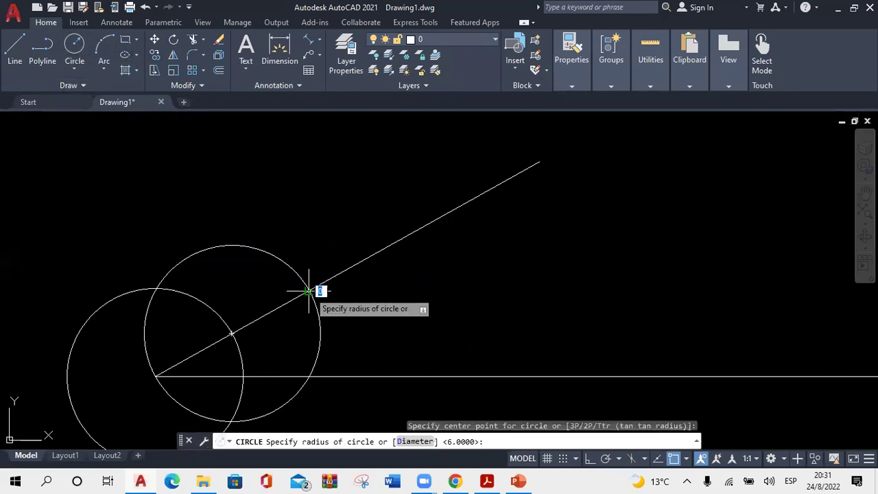
key(Return)
- Copy the third circle from its centre to the next two successive circle intersections along the inclined line
click(355, 227)
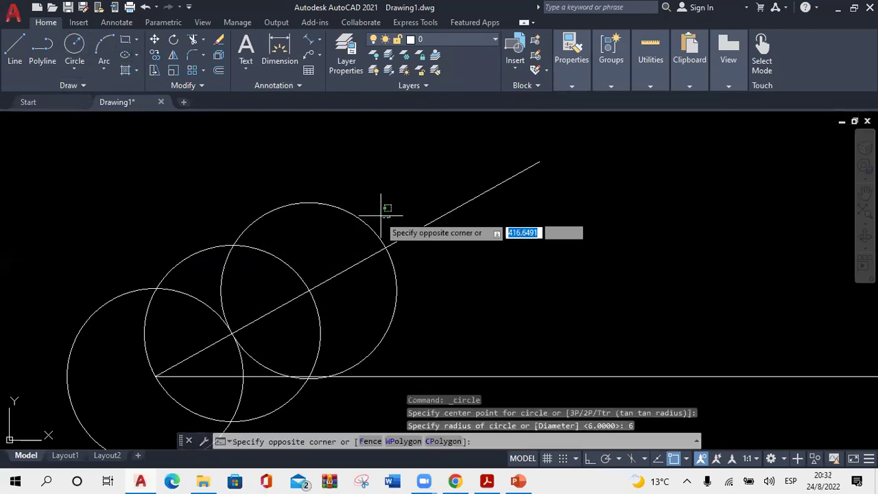
click(298, 182)
text(co)
key(Return)
click(309, 288)
click(388, 244)
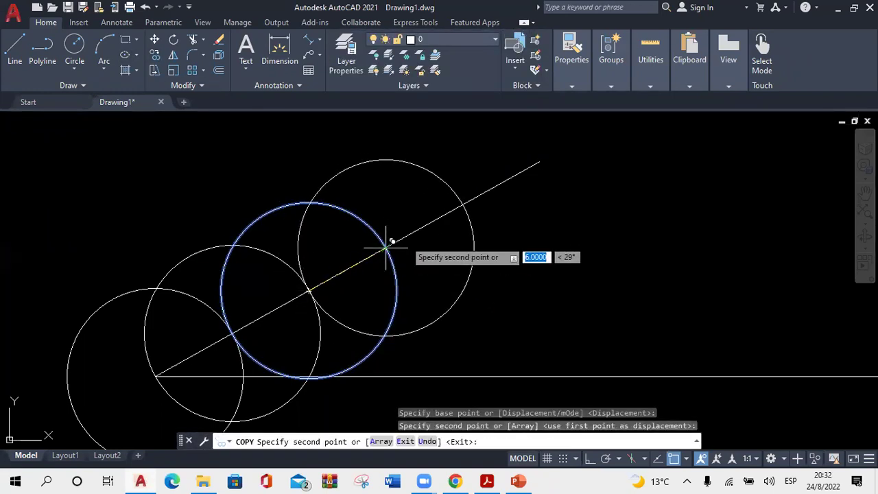
click(464, 205)
key(Escape)
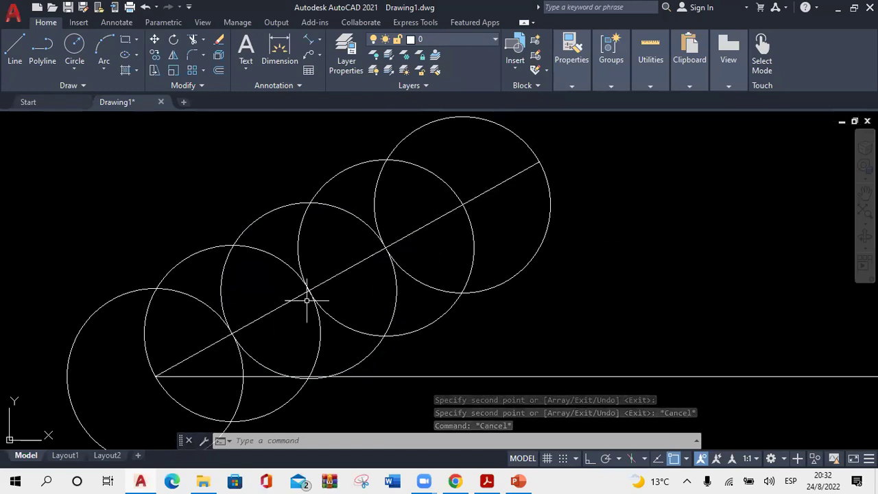
- Place points at the four circle intersections along the inclined line and at its upper endpoint
scroll(184, 274, down, 2)
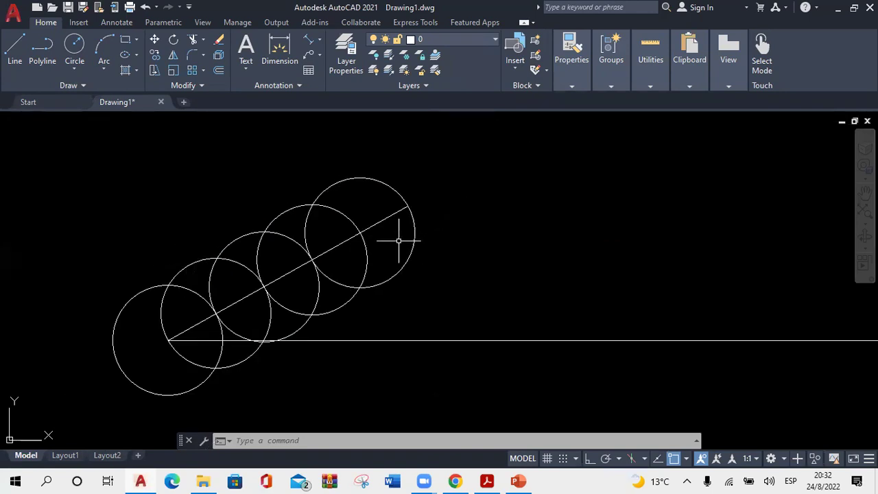
click(96, 83)
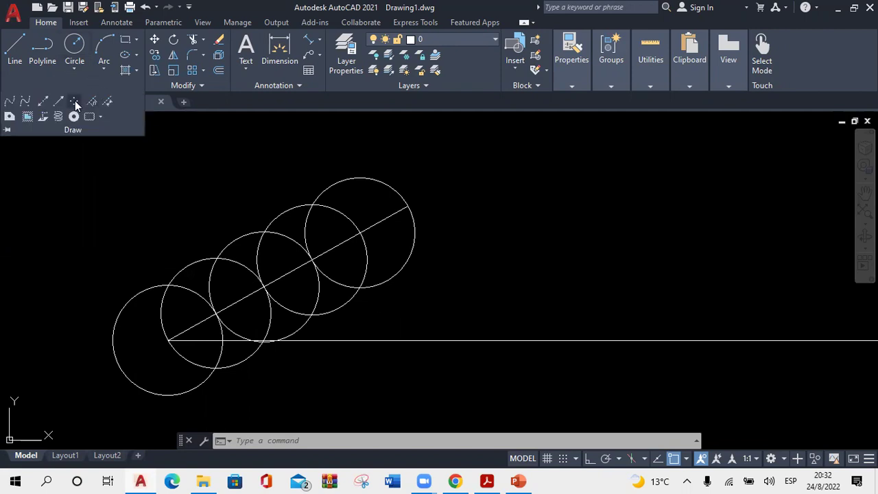
click(75, 103)
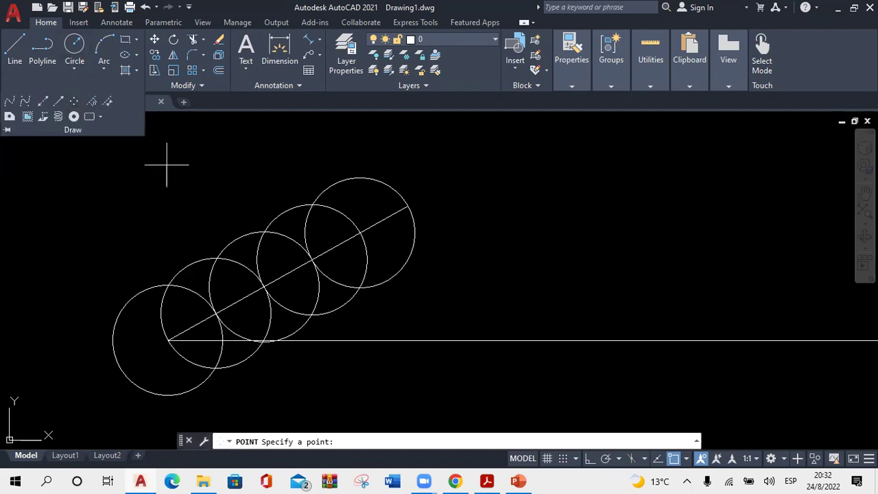
scroll(219, 324, up, 4)
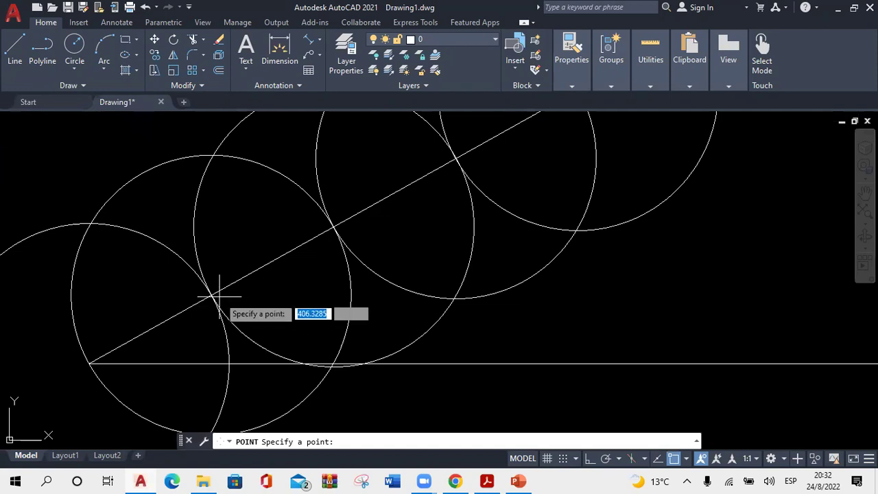
click(334, 226)
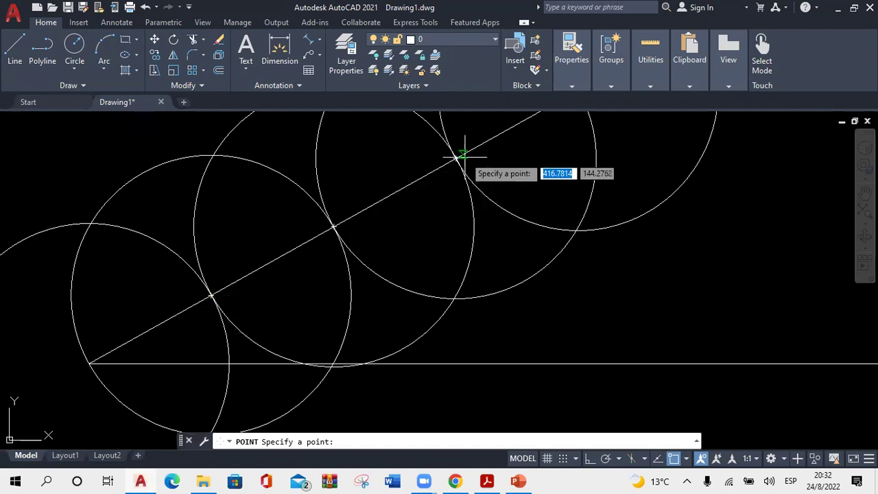
scroll(453, 171, down, 4)
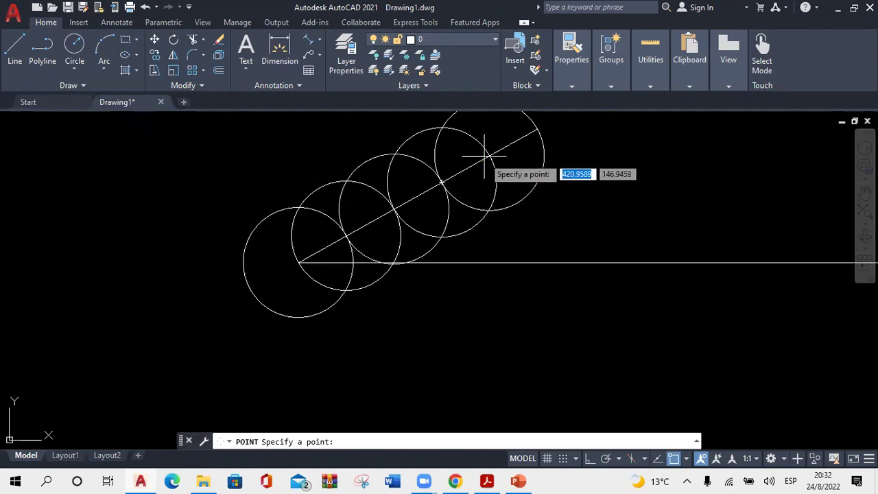
click(489, 156)
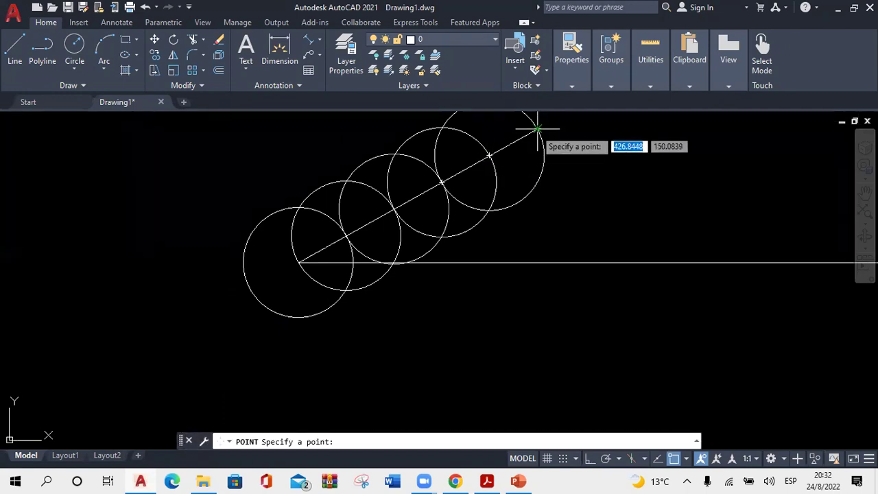
key(Escape)
- Erase the five construction circles and the inclined line, leaving only the placed points and the horizontal line
click(443, 143)
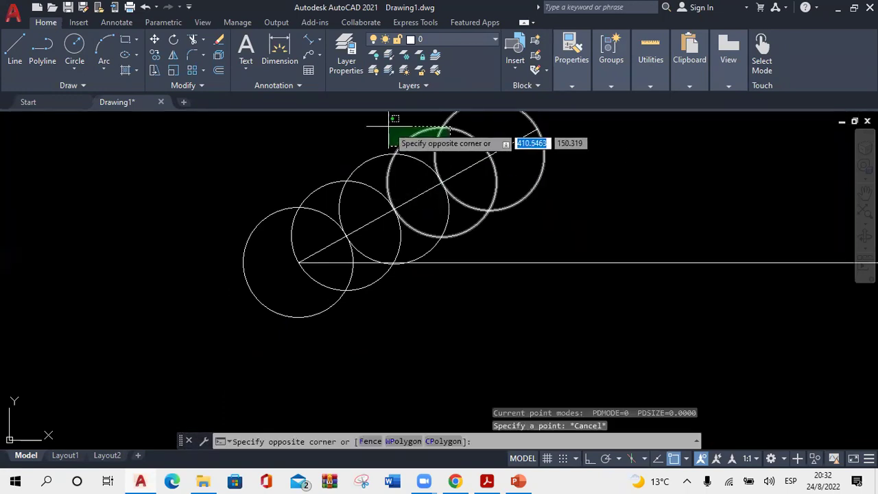
click(388, 125)
key(Delete)
click(378, 196)
click(322, 177)
key(Delete)
click(286, 232)
click(282, 184)
key(Delete)
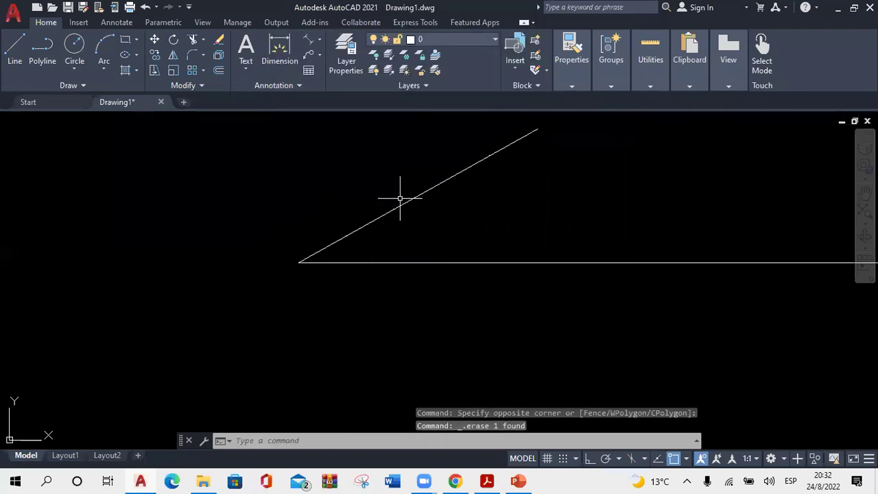
key(Delete)
- Draw a line from the uppermost division point to the right endpoint of the horizontal line
scroll(287, 249, down, 3)
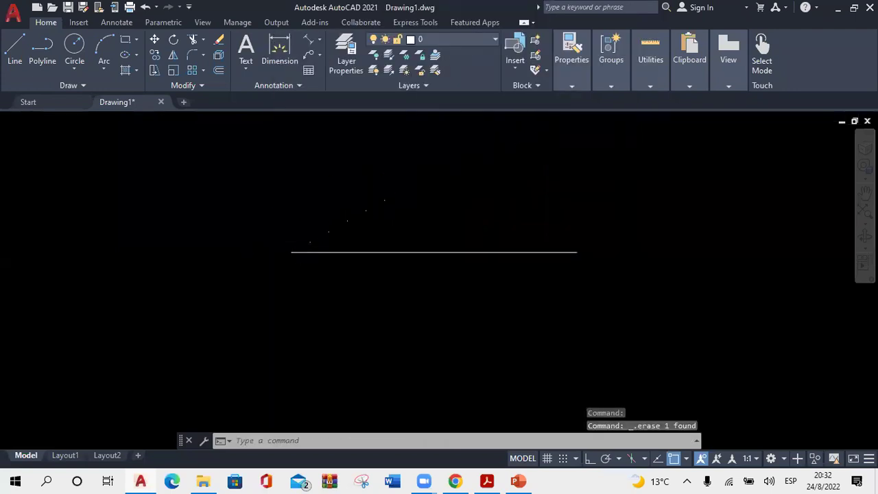
click(15, 48)
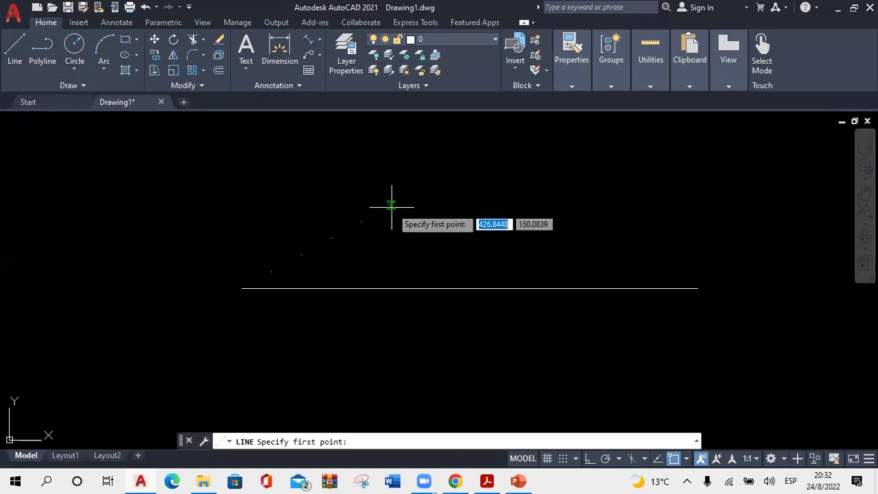
click(392, 206)
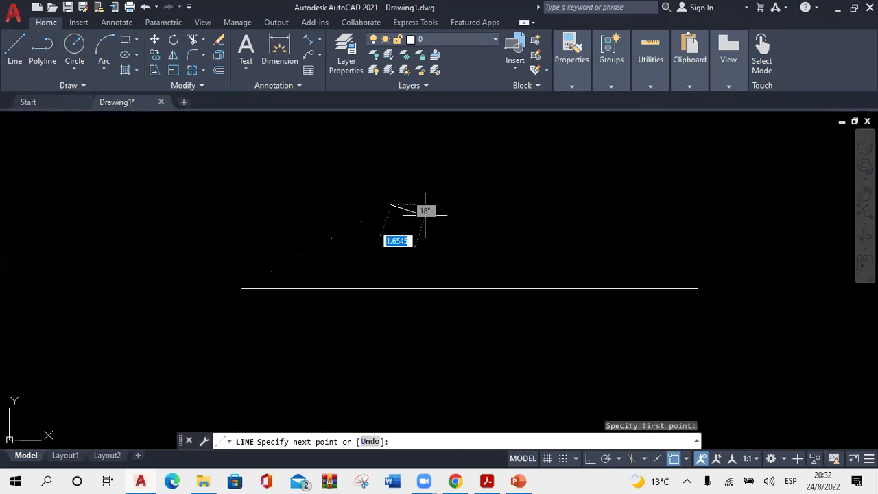
click(697, 289)
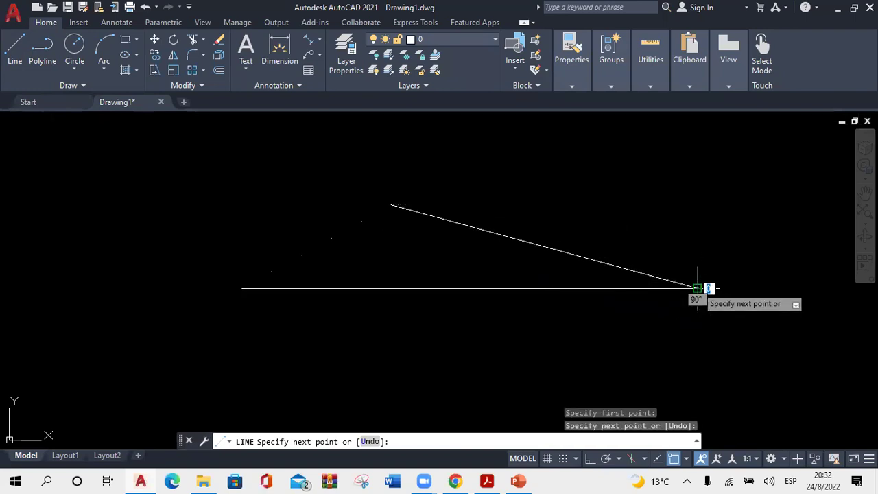
- Copy the slanted line from its upper endpoint to each of the four remaining division points, making parallel lines across the horizontal line
key(Escape)
click(490, 190)
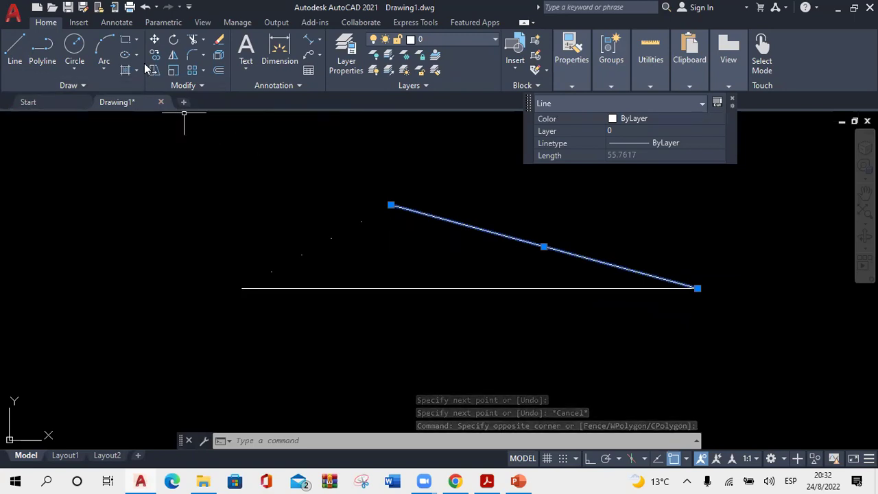
click(155, 55)
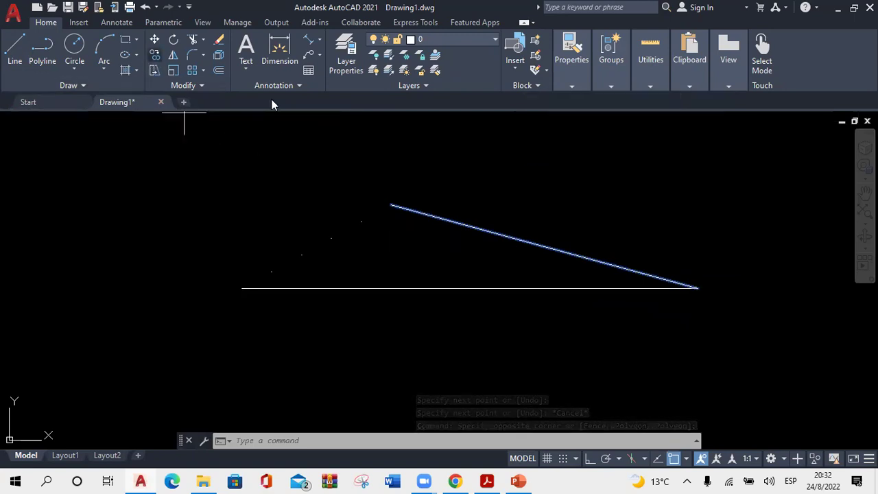
click(390, 204)
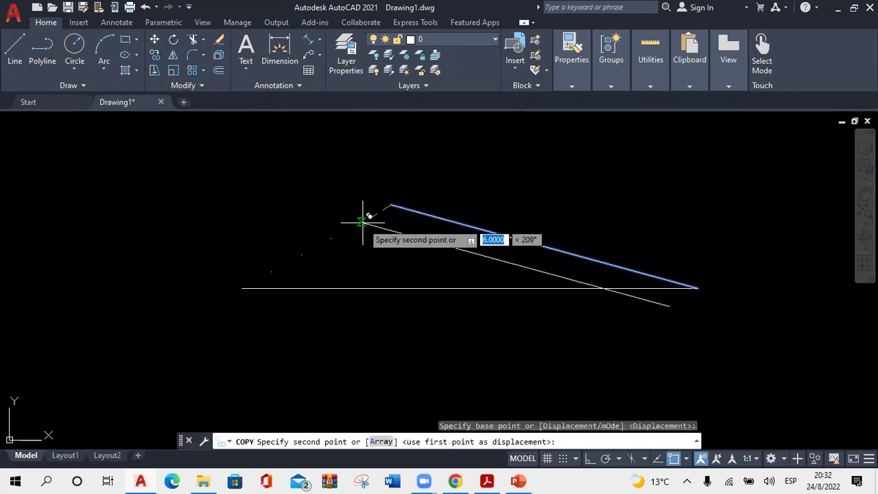
click(362, 221)
click(332, 238)
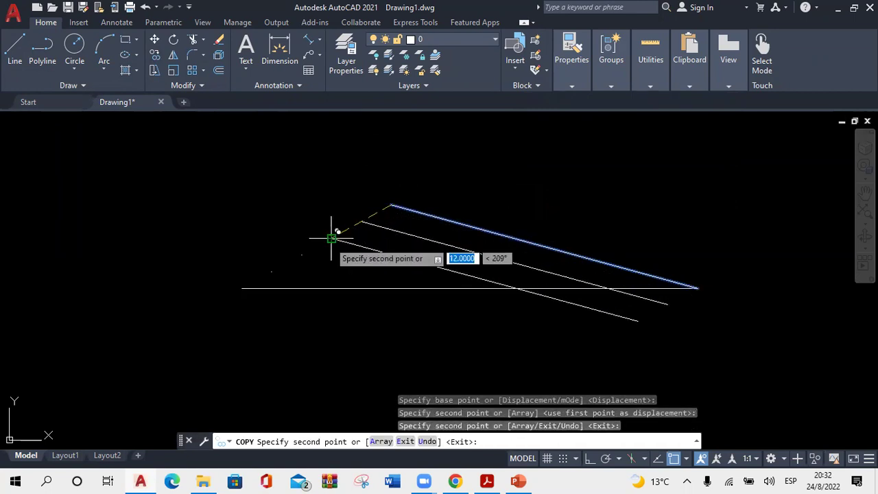
click(301, 255)
click(271, 272)
key(Escape)
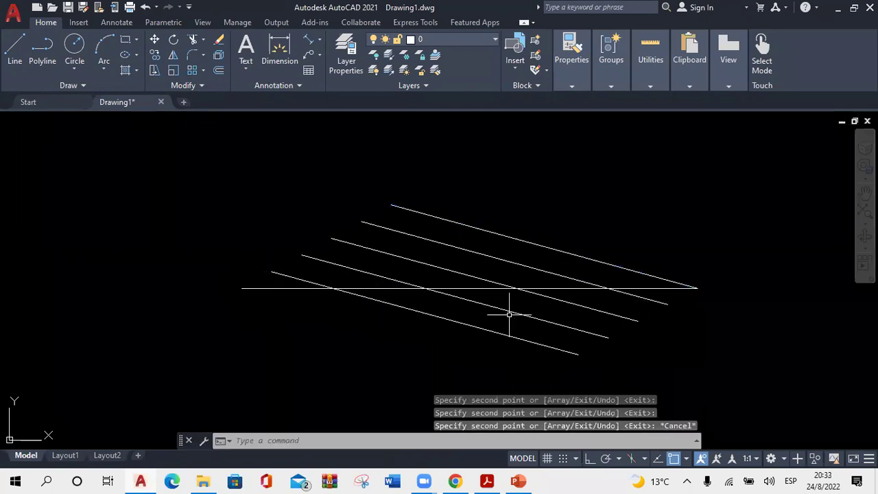
- Trim off the parts of the four copied slanted lines that extend below the horizontal line
text(t)
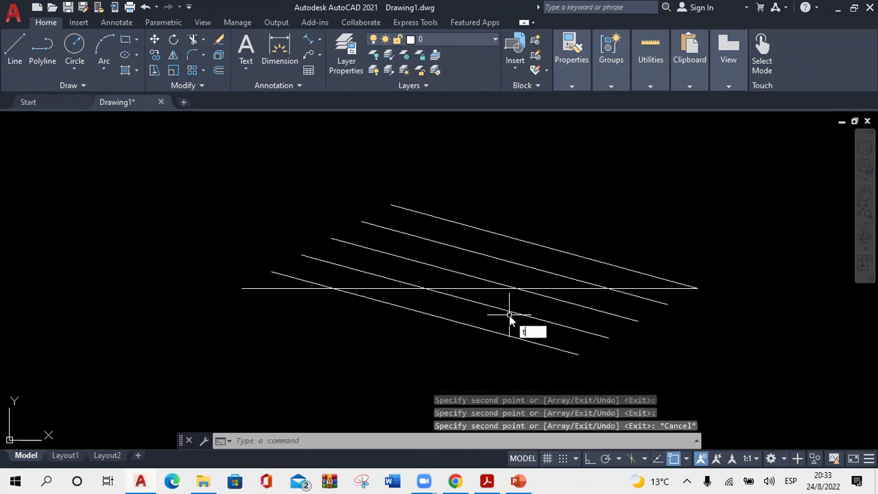
text(r)
key(Return)
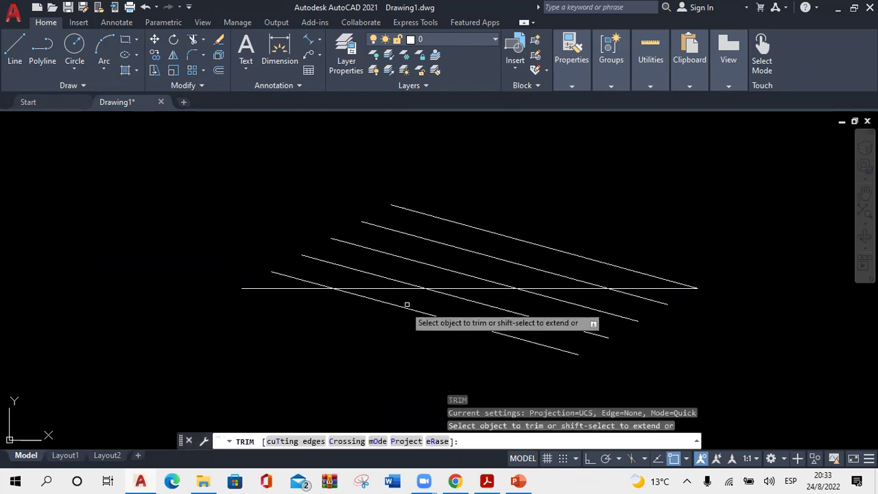
click(359, 313)
click(666, 298)
key(Return)
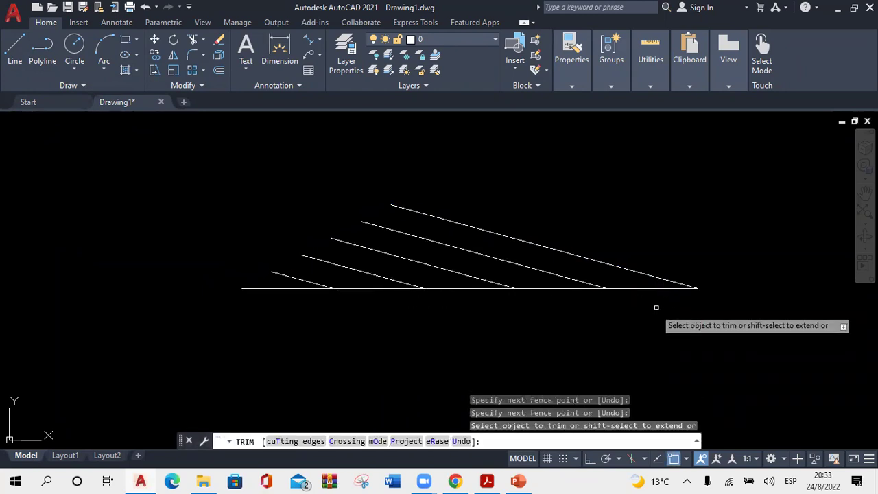
key(Escape)
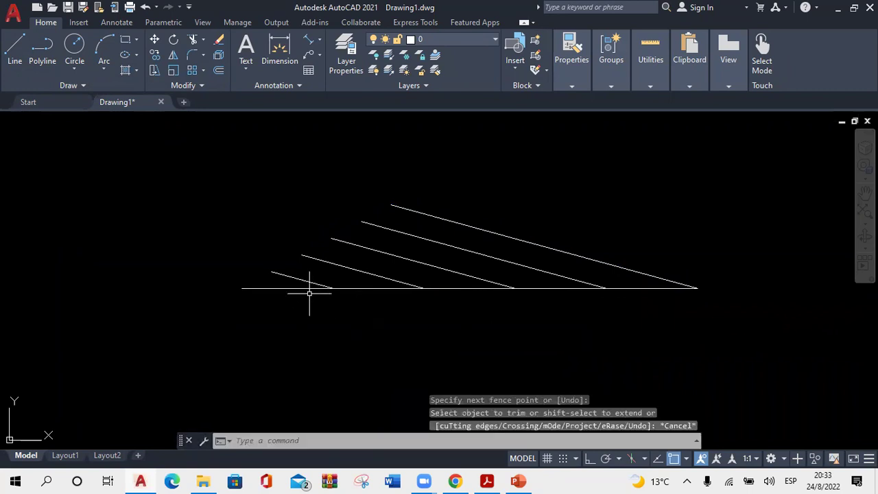